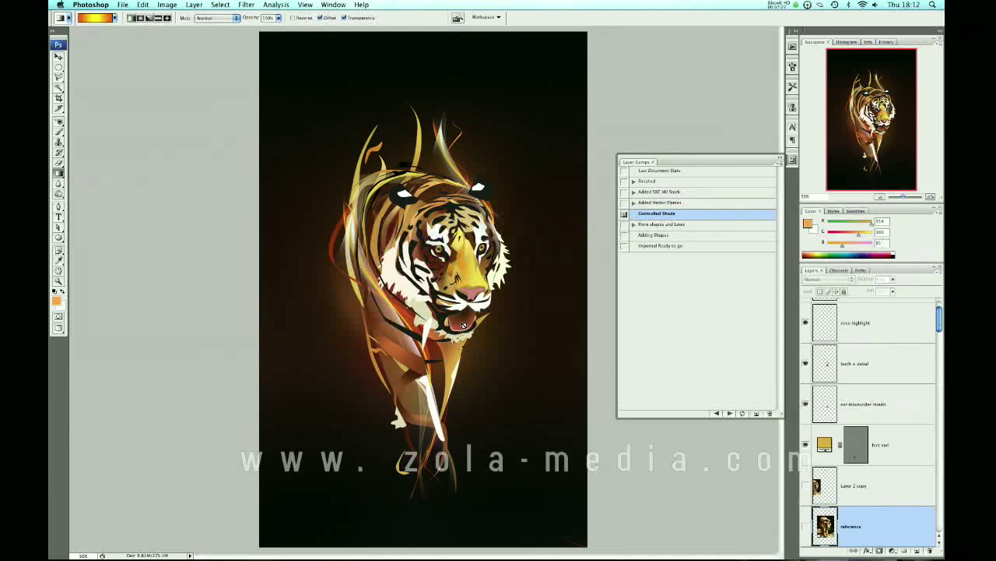
In the practice shapes document, draw a curved Pen path below the red shape and make it a selection.
key("ctrl+Tab")
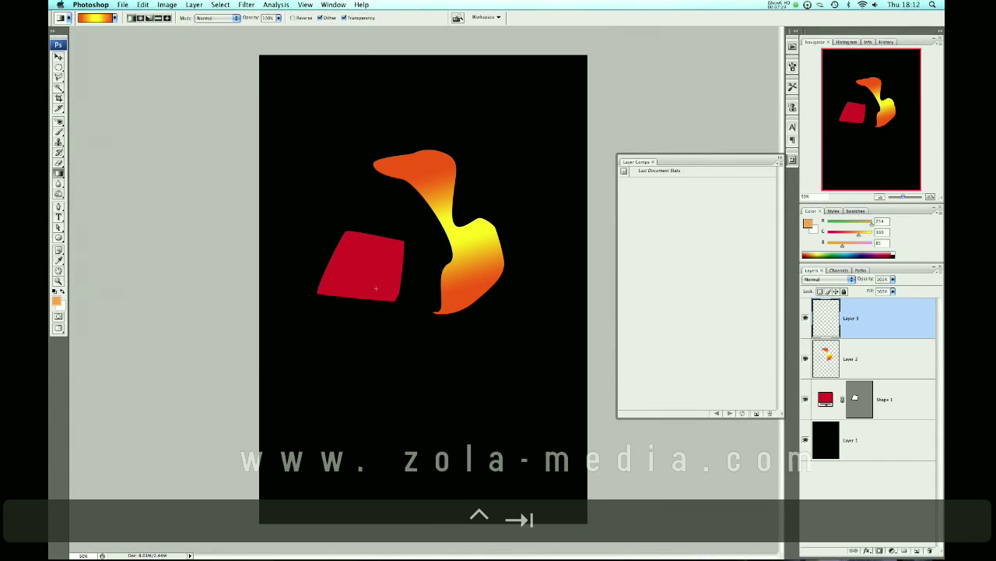
key("p")
mouse_move(336, 443)
left_mouse_down()
mouse_move(382, 356)
mouse_move(429, 340)
mouse_move(467, 355)
mouse_move(383, 429)
left_mouse_up()
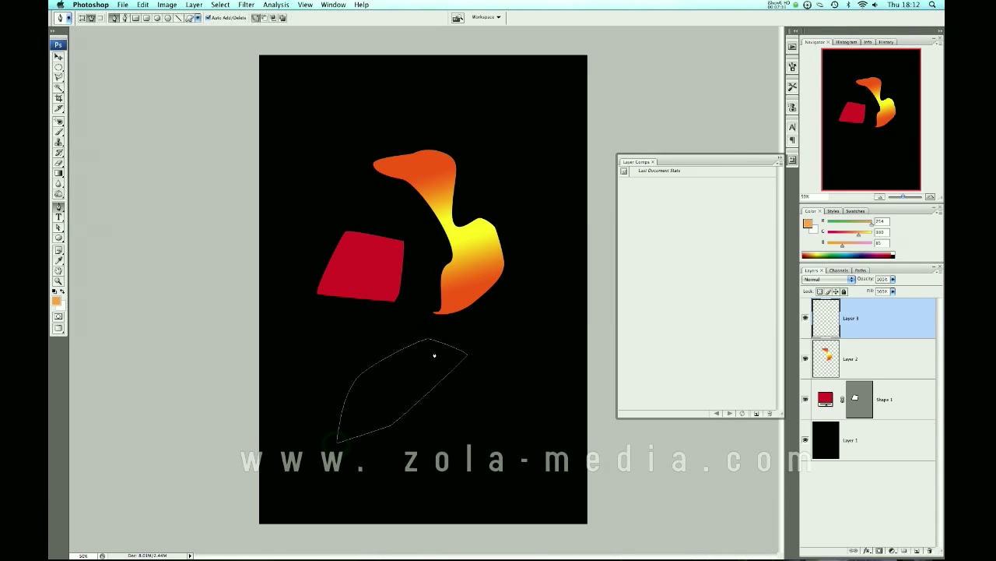
right_click(444, 386)
left_click(481, 409)
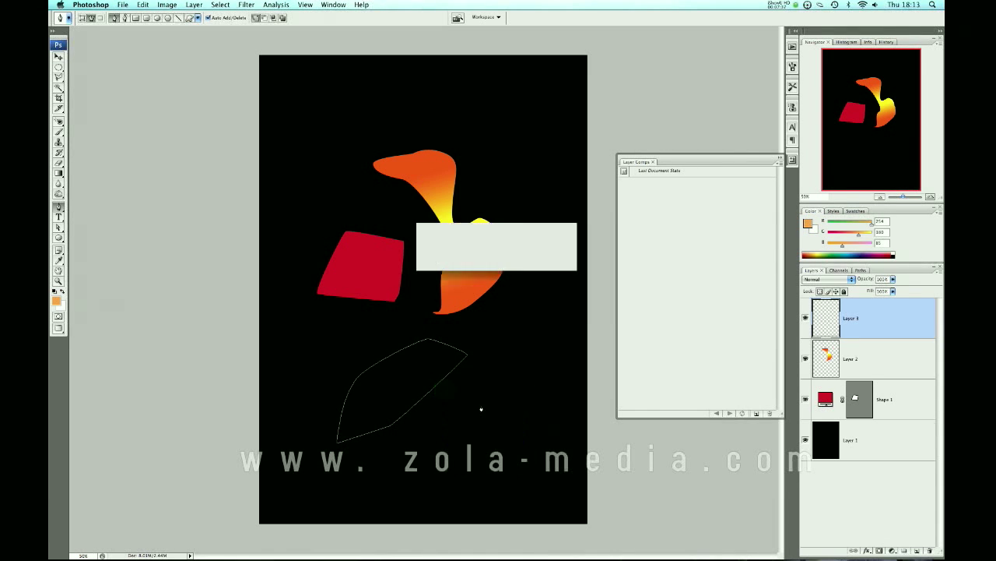
key("Return")
Paint the selection brown with a soft brush, checking the tiger artwork for reference.
key("b")
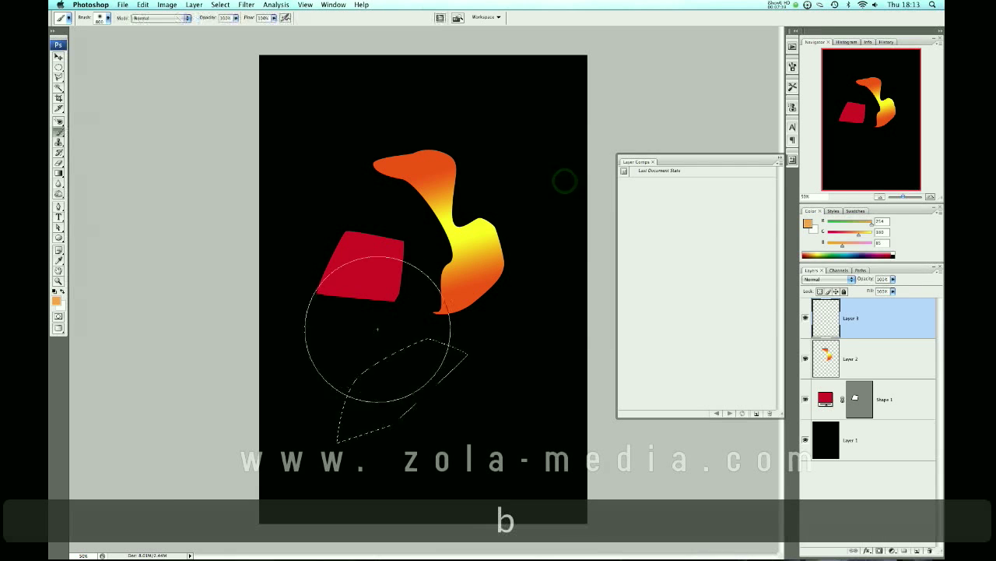
mouse_move(329, 379)
left_mouse_down()
mouse_move(382, 325)
mouse_move(334, 377)
mouse_move(438, 309)
left_mouse_up()
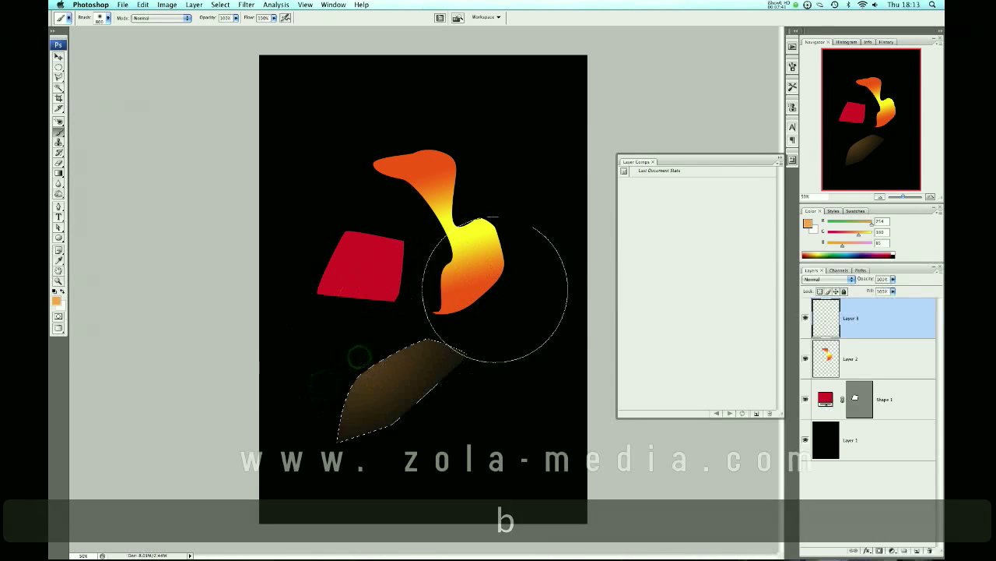
key("ctrl+Tab")
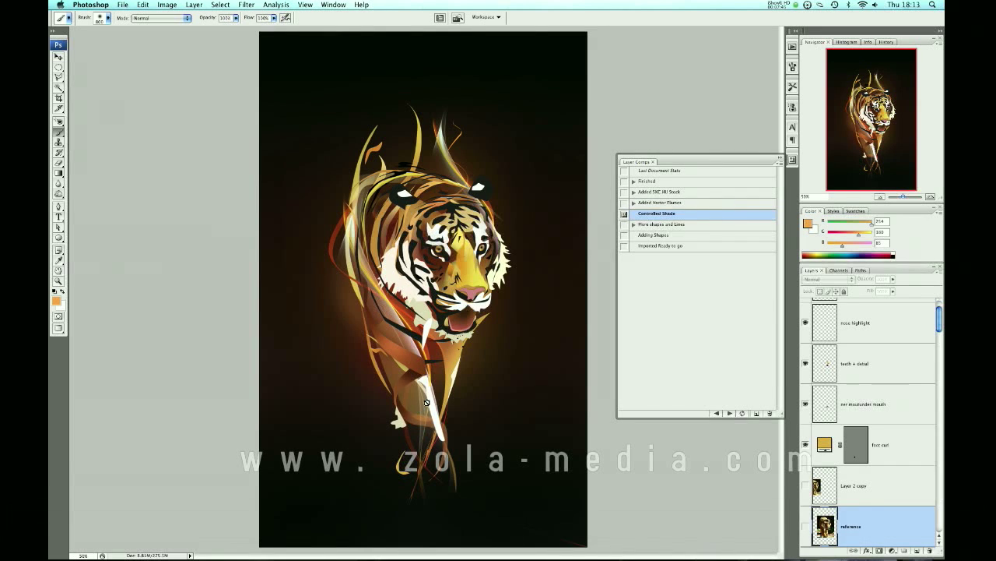
key("ctrl+Tab")
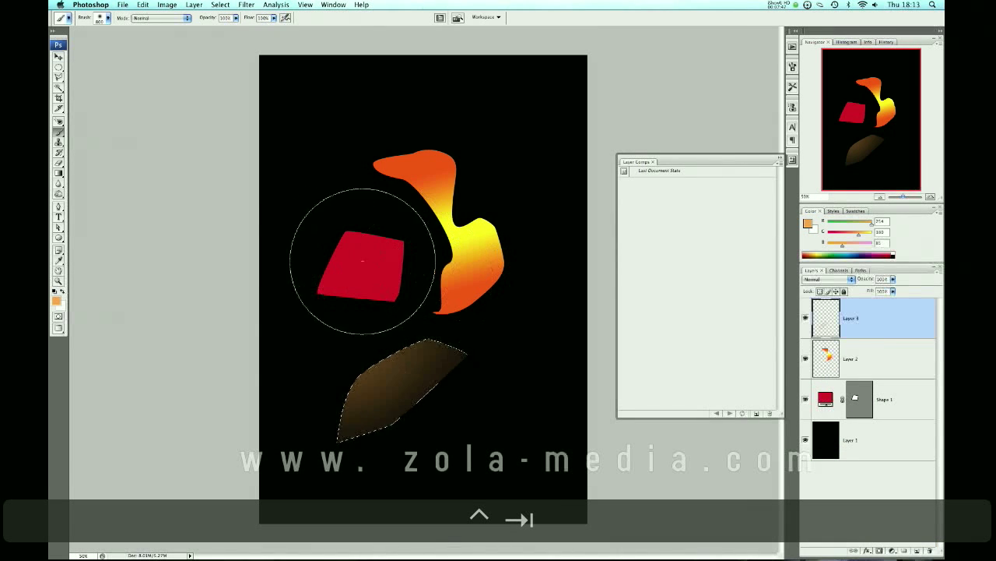
Paint a white highlight along the top with a smaller brush, then deselect.
key("x")
key("bracketleft")
key("bracketleft")
key("bracketleft")
key("bracketleft")
key("bracketleft")
key("bracketleft")
key("bracketleft")
key("bracketleft")
key("bracketleft")
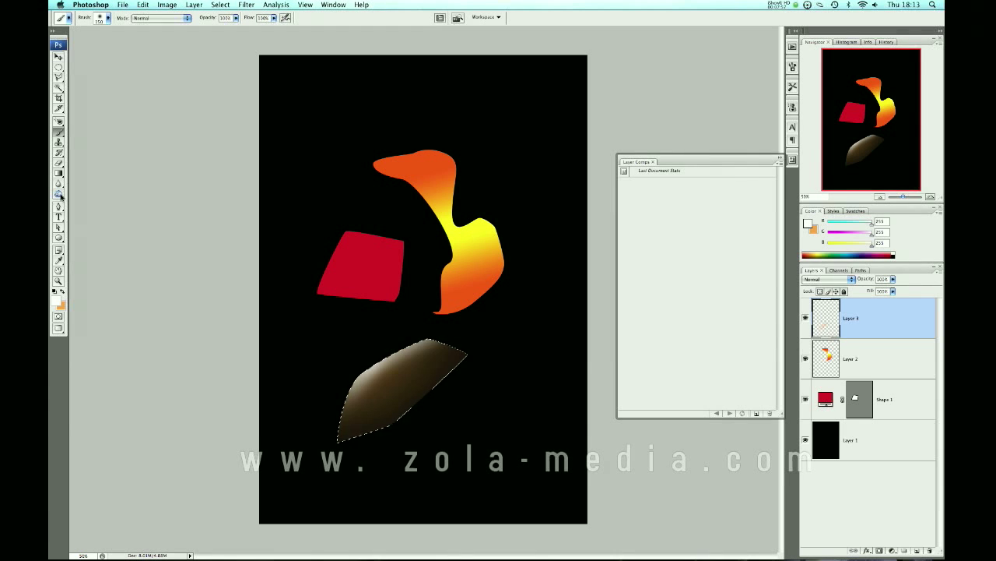
key("super+d")
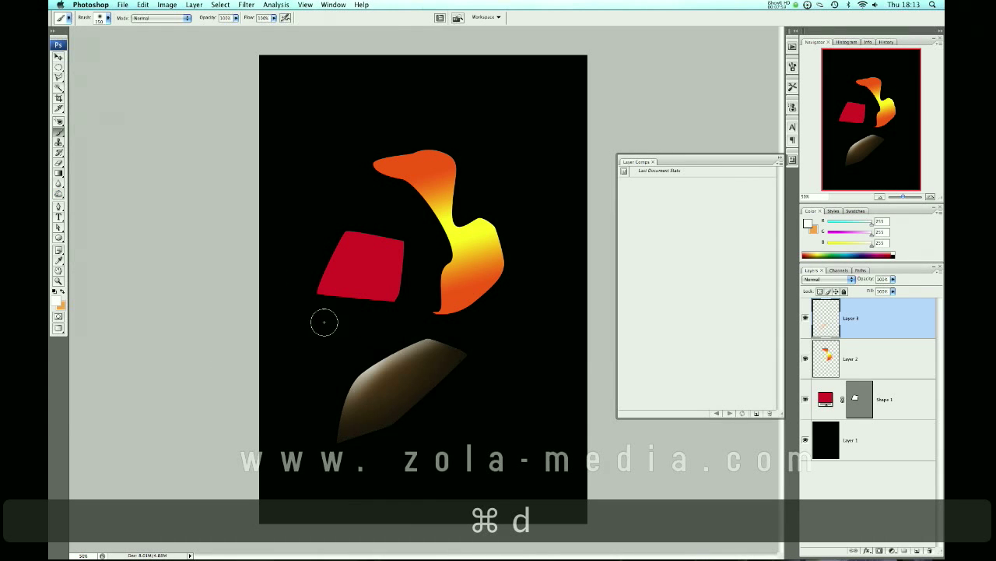
Tone the brown shape to olive-grey, then brighten its upper edge with Dodge on Midtones.
left_click_drag(58, 187, 82, 204)
left_click_drag(380, 353, 394, 363)
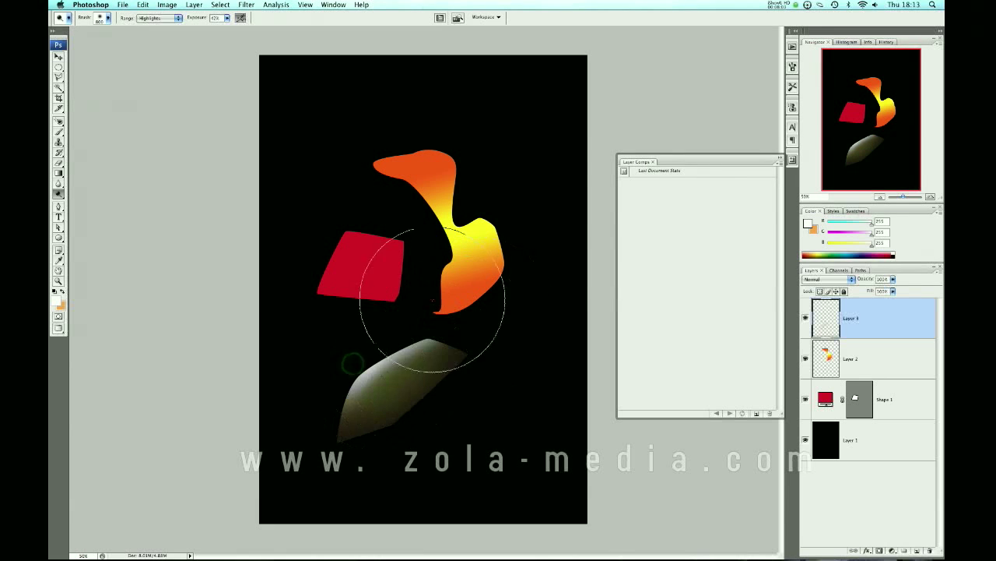
left_click_drag(58, 194, 85, 201)
left_click_drag(370, 386, 382, 378)
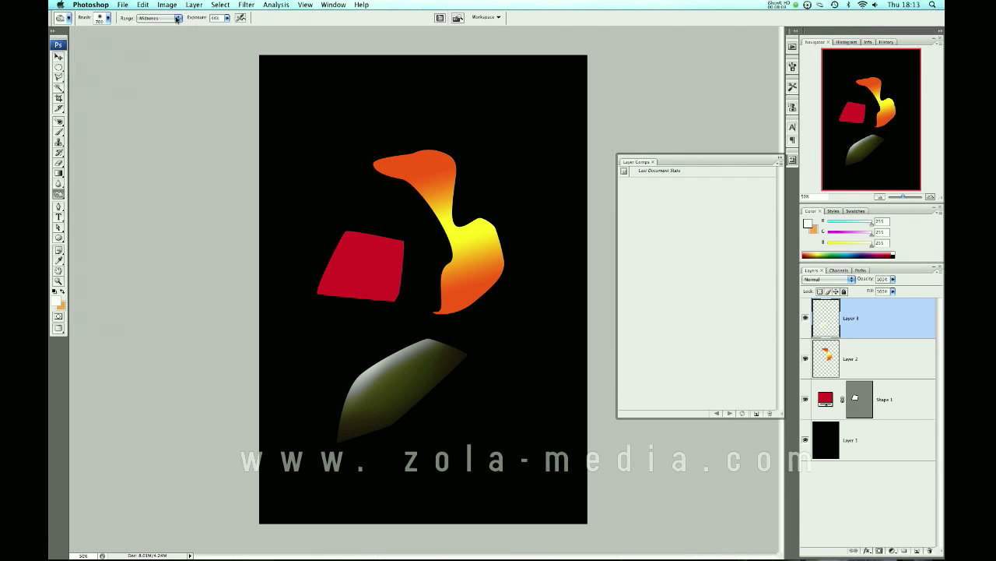
mouse_move(422, 407)
left_mouse_down()
mouse_move(391, 392)
mouse_move(351, 422)
mouse_move(421, 392)
left_mouse_up()
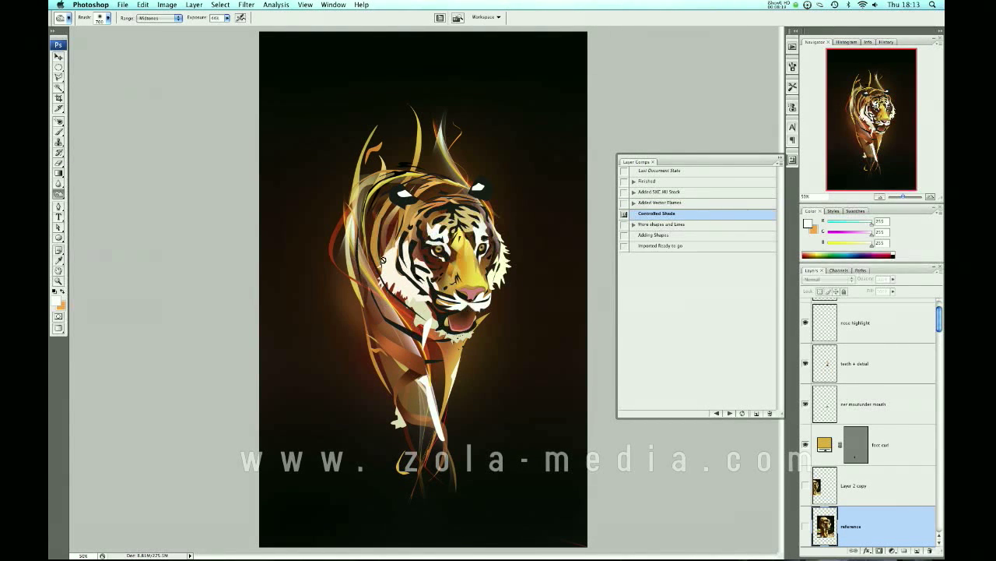
Compare the Controlled Shade and Added Vector Flames layer comps, finishing on Added Vector Flames.
left_click(624, 203)
left_click(624, 203)
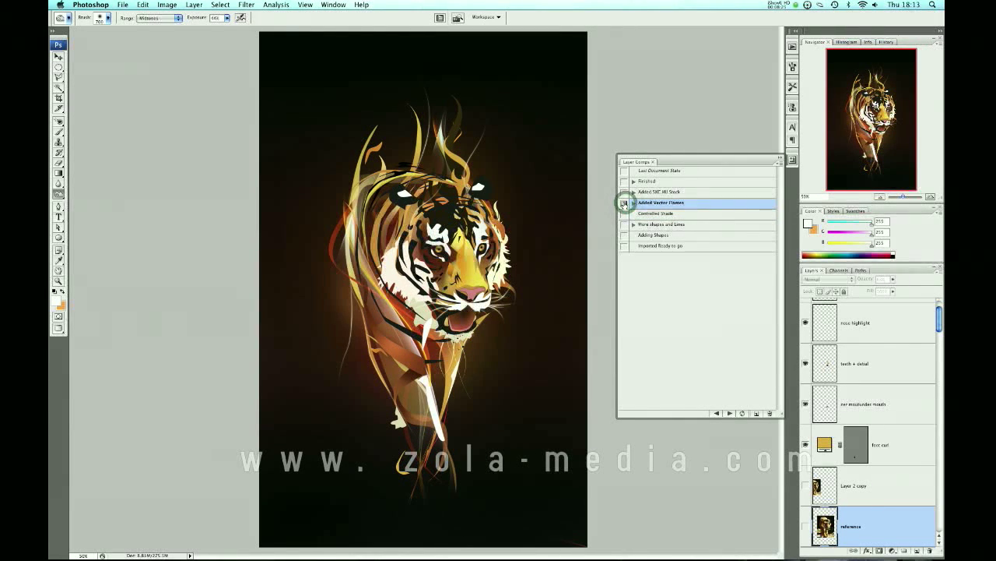
left_click(625, 213)
left_click(624, 203)
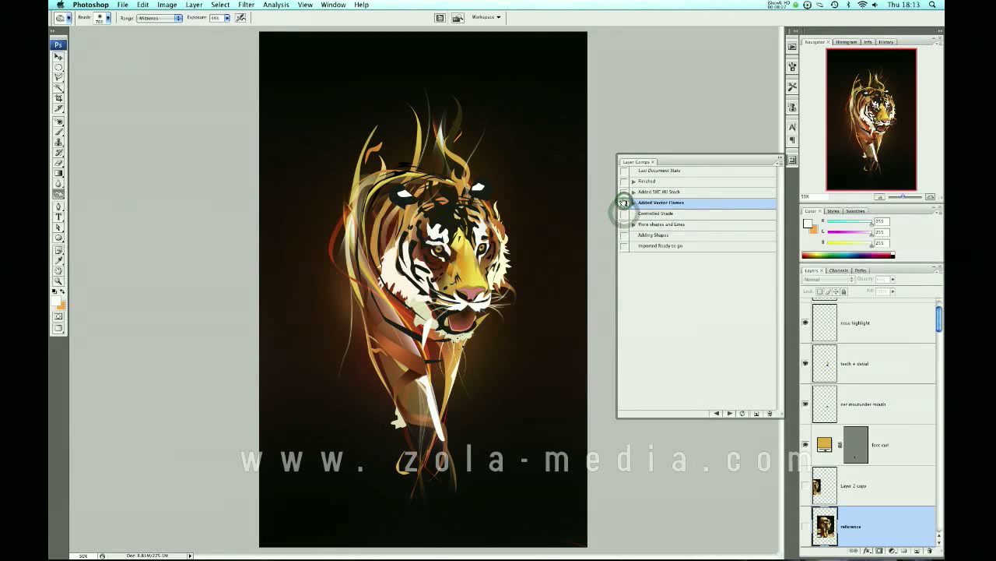
left_click(625, 213)
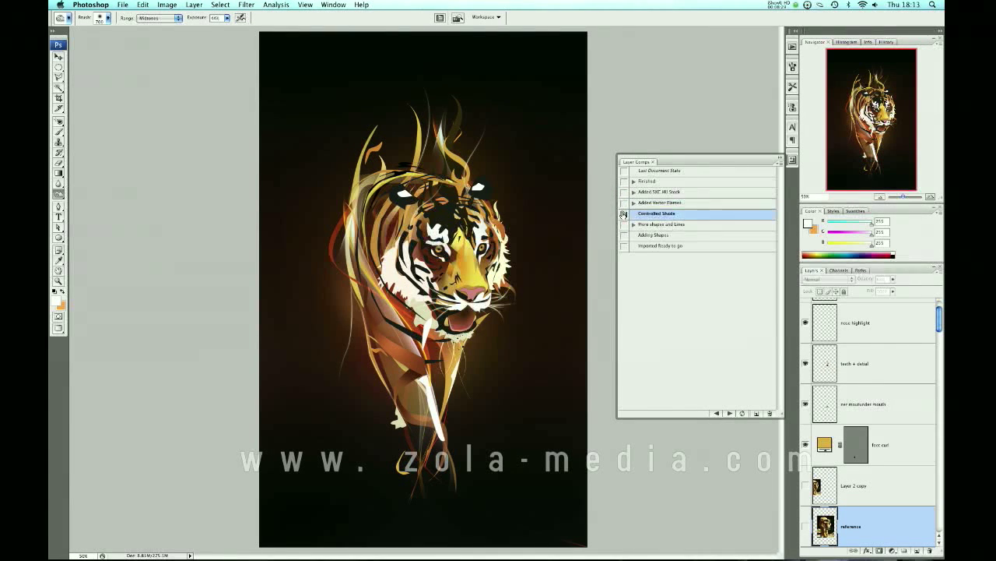
left_click(624, 203)
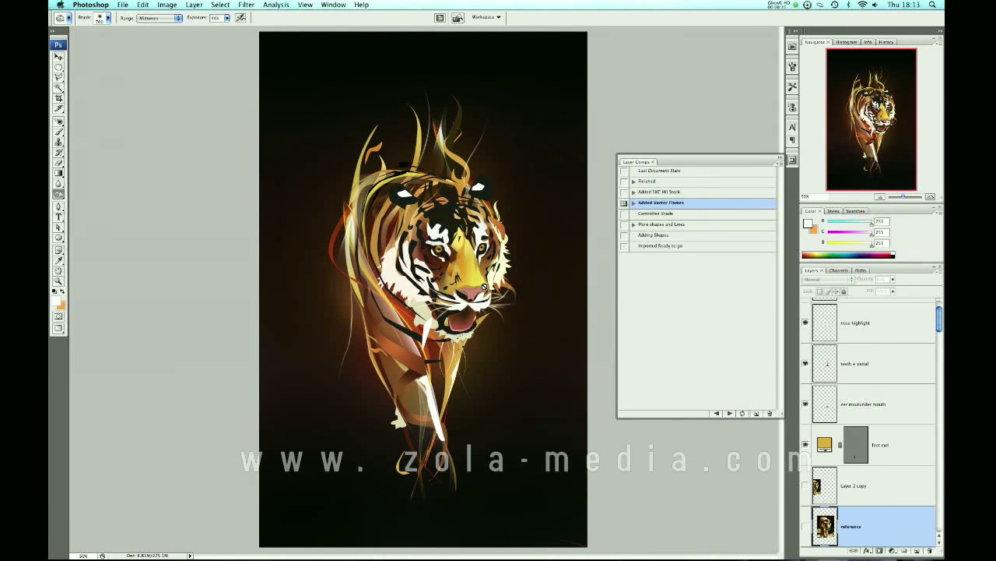
left_click(623, 214)
left_click(623, 203)
Start a Pen path above the orange shape and wind it down the left side.
key("p")
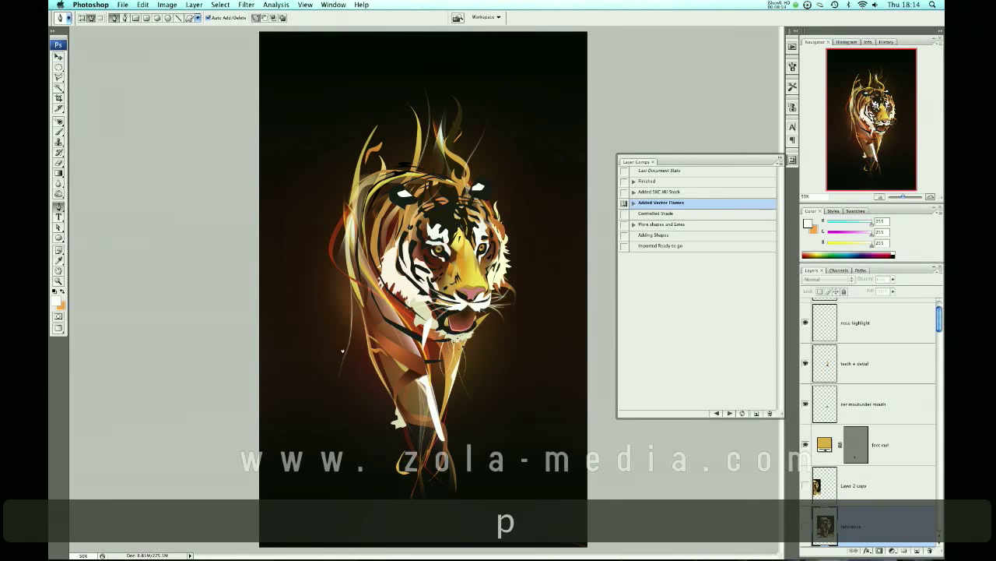
key("ctrl+Tab")
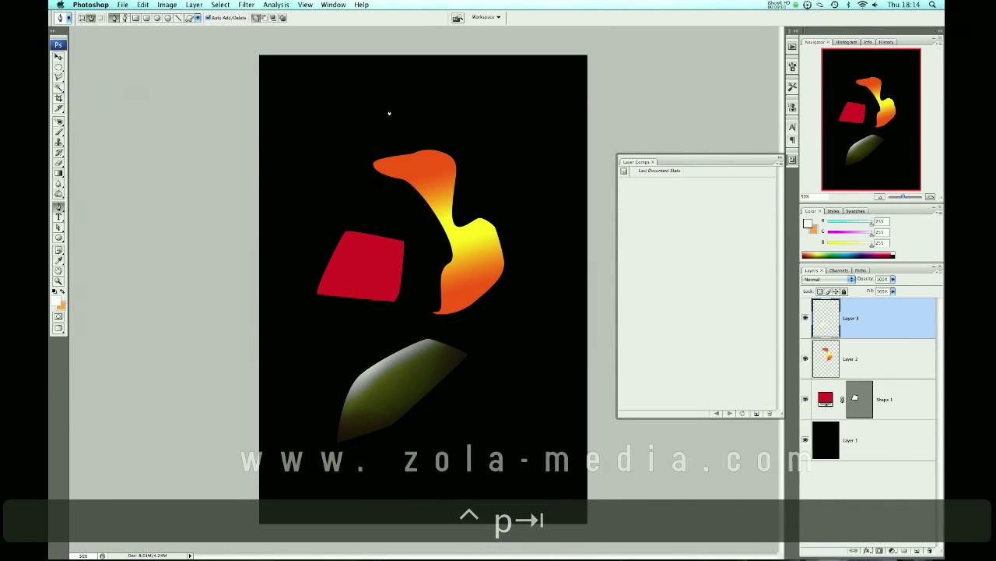
left_click(390, 103)
left_click(349, 125)
left_click_drag(351, 175, 371, 189)
left_click(417, 237)
left_click(417, 302)
left_click(381, 326)
left_click_drag(343, 329, 315, 342)
left_click(306, 355)
left_click(292, 387)
left_click(313, 424)
Continue the path below the olive shape, up the right side and back toward the start.
left_click(319, 456)
left_click_drag(318, 491, 373, 476)
left_click(379, 470)
left_click_drag(438, 427, 467, 412)
left_click(508, 387)
left_click_drag(480, 362, 482, 341)
left_click_drag(529, 296, 534, 214)
left_click(492, 159)
left_click(511, 134)
left_click(484, 102)
left_click(459, 99)
left_click(437, 122)
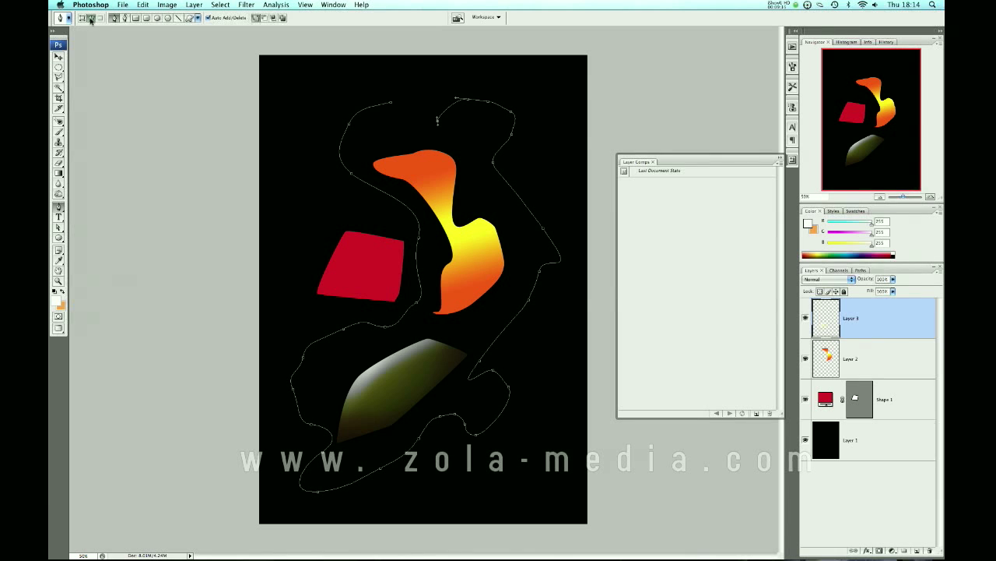
Open Fill Path for the winding path and cancel, leaving it unfilled.
right_click(360, 122)
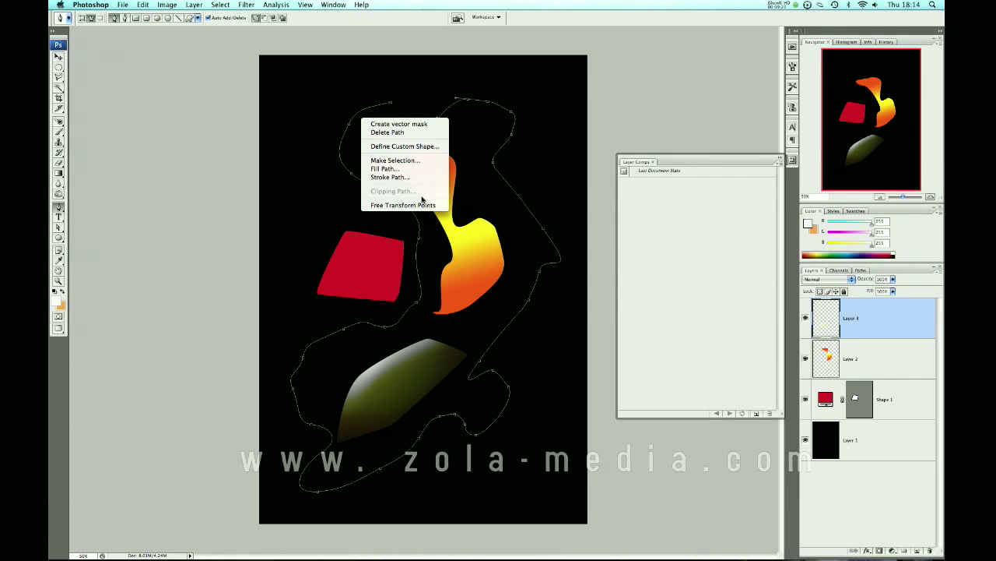
left_click(385, 169)
left_click(566, 180)
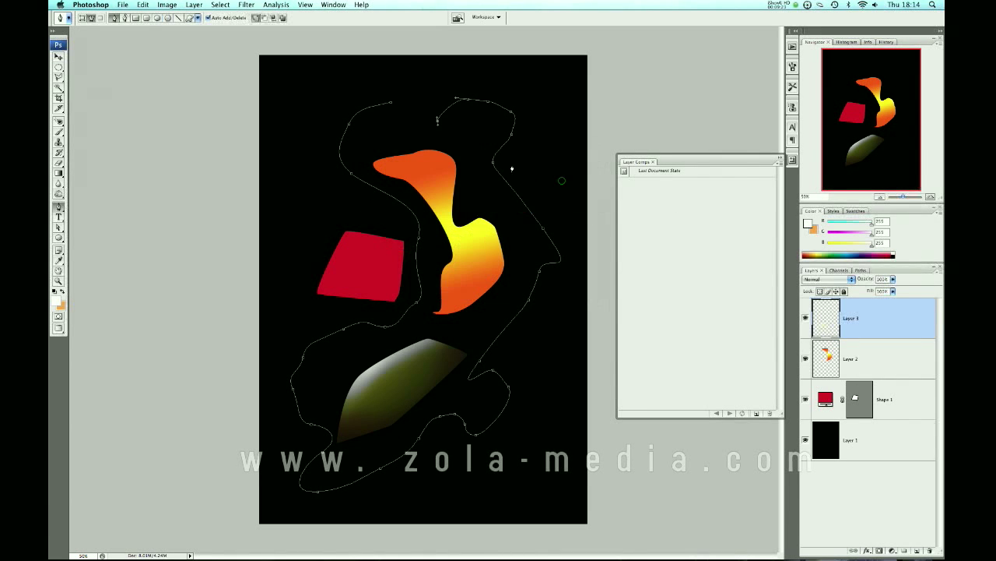
Set the brush to a small hard-edged preset at about 3 px diameter.
key("b")
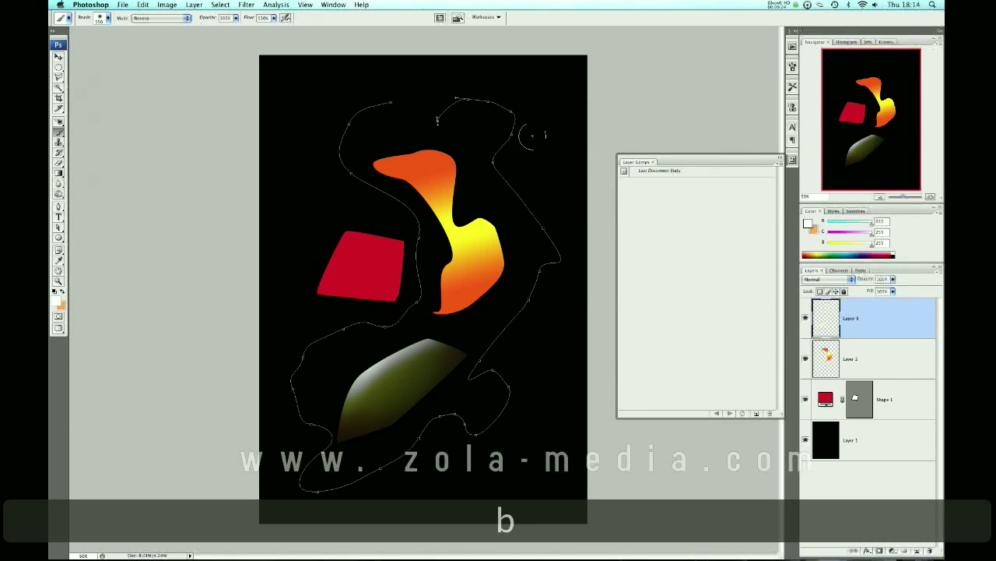
left_click(792, 67)
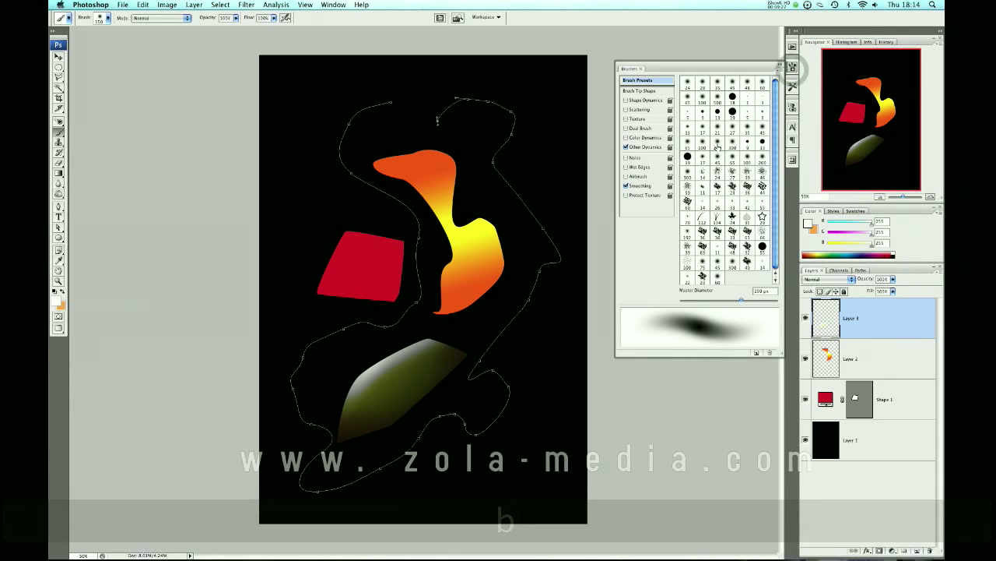
left_click(717, 112)
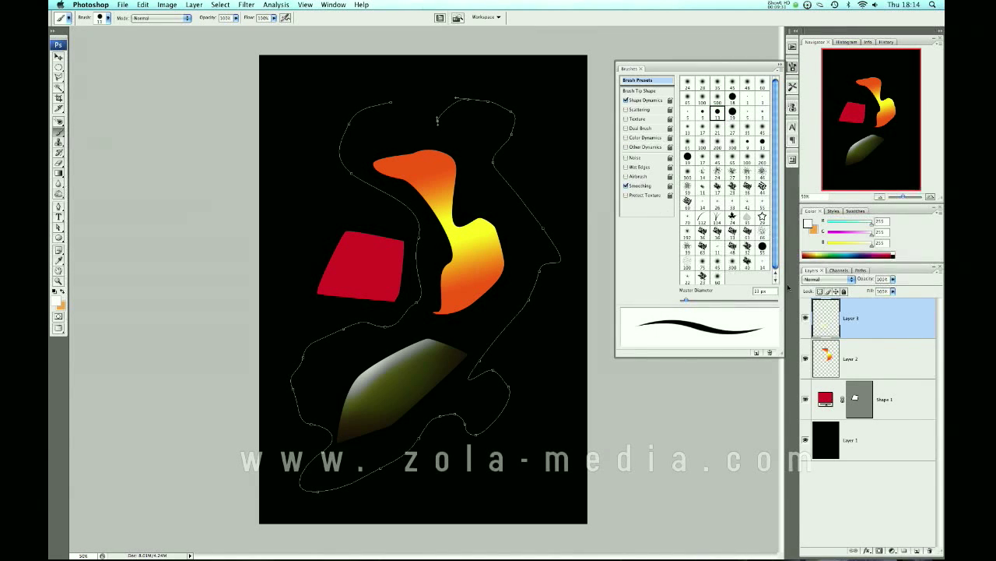
left_click_drag(687, 300, 682, 305)
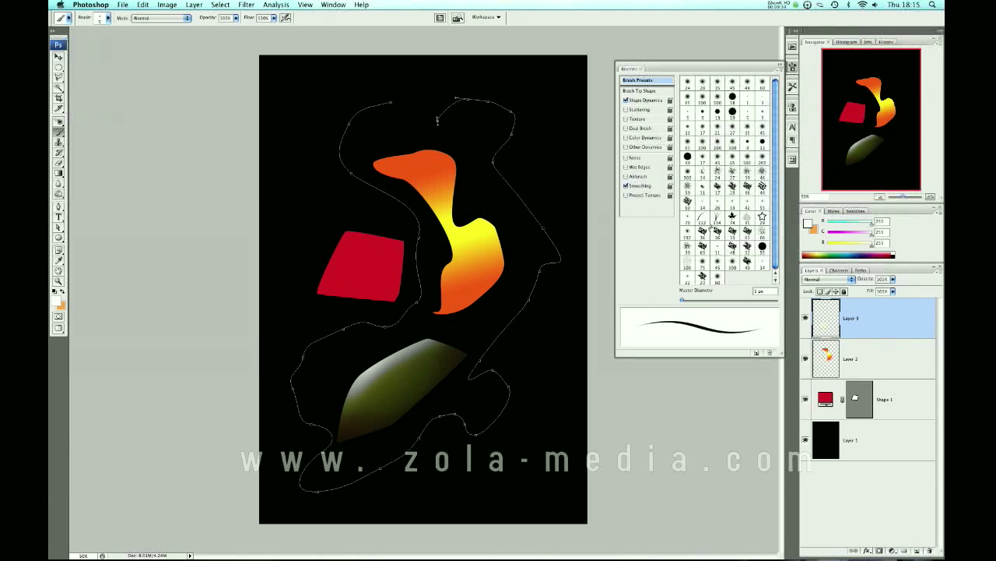
left_click(779, 65)
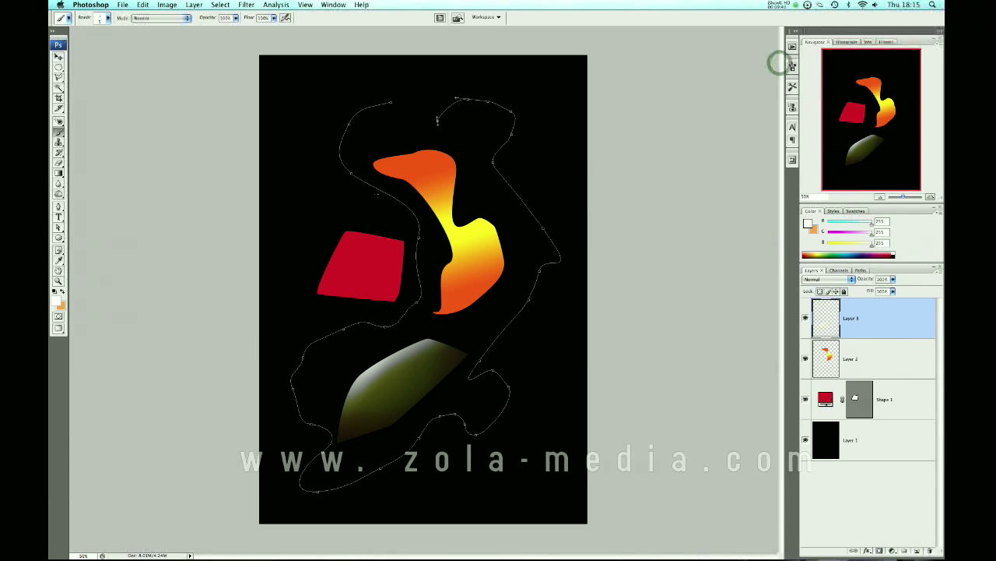
Stroke the winding path with the white brush, then delete the work path.
key("p")
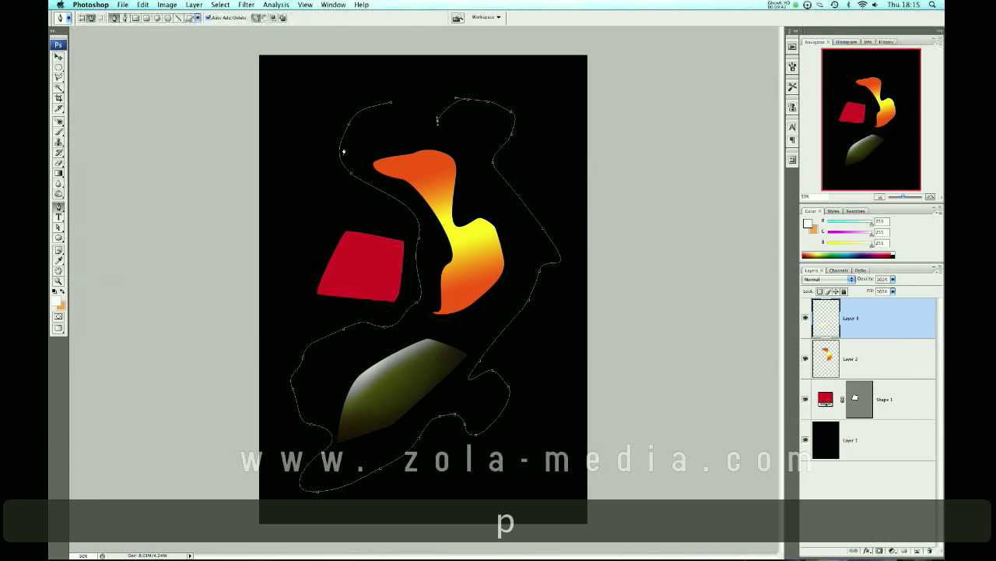
right_click(343, 151)
left_click(372, 221)
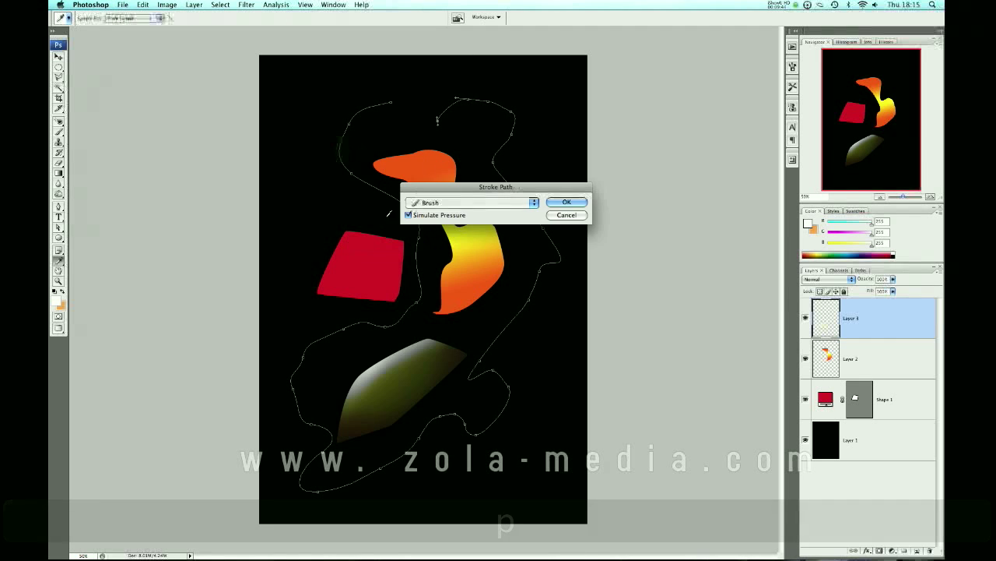
left_click(567, 202)
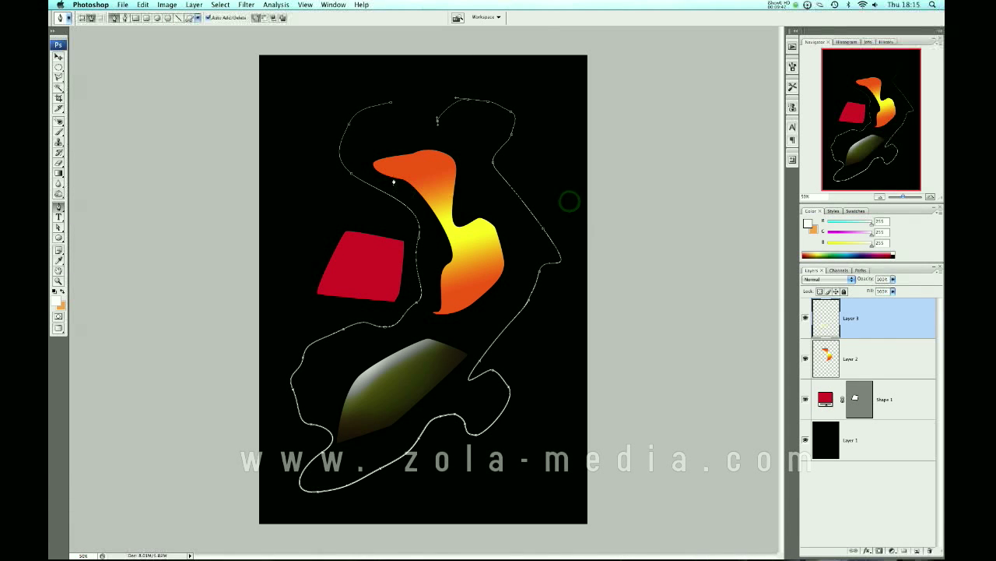
right_click(346, 142)
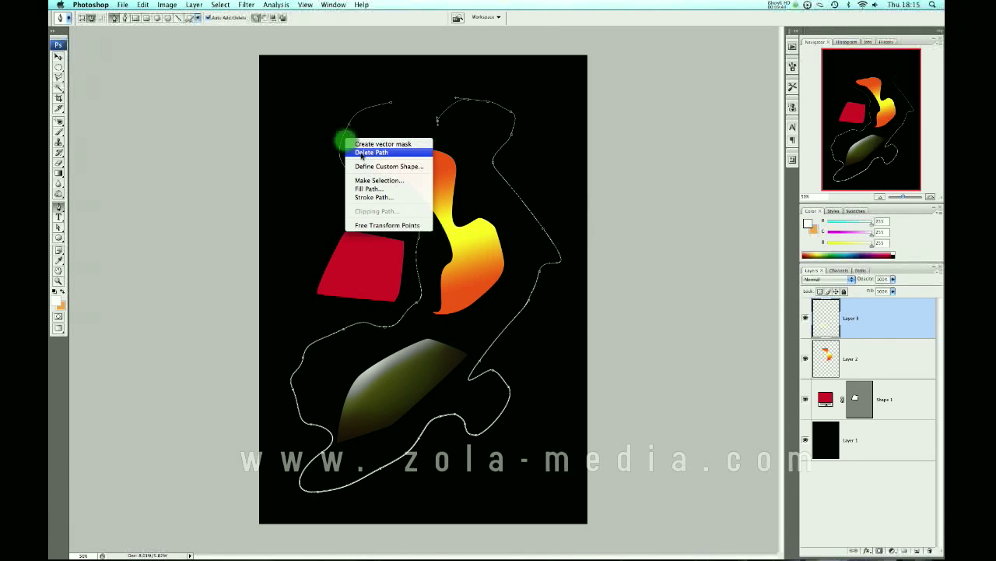
left_click(361, 153)
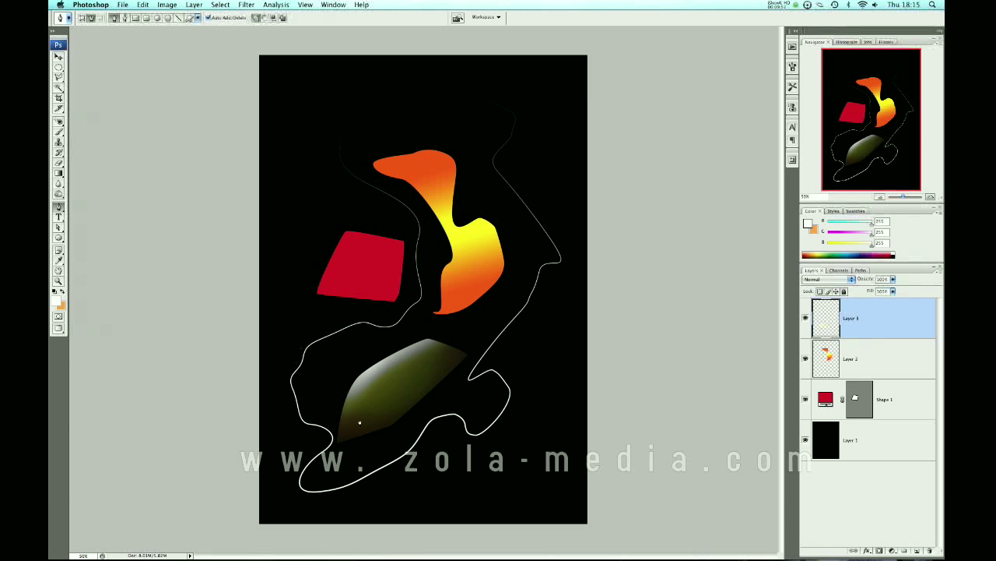
double_click(895, 320)
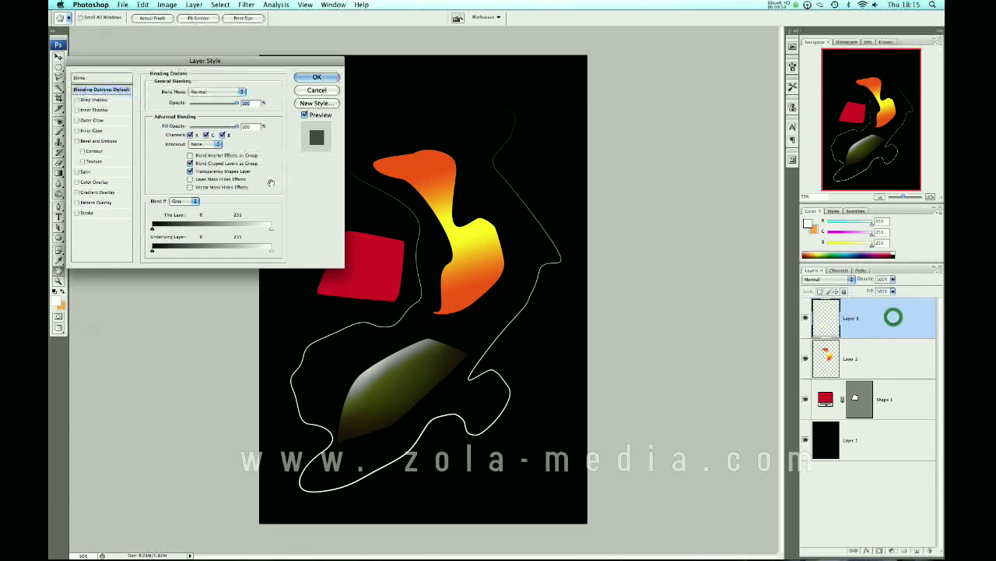
left_click(76, 119)
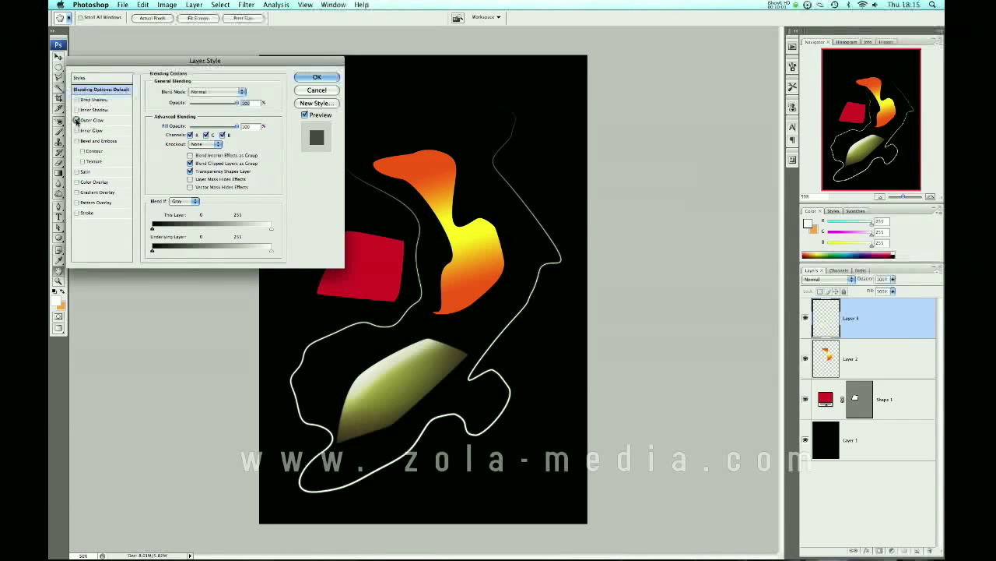
left_click(92, 121)
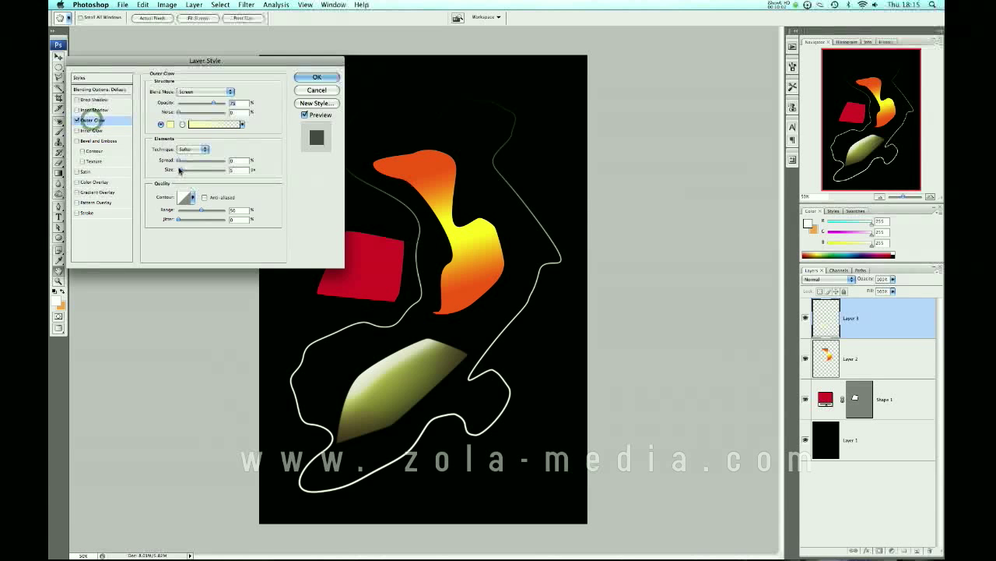
left_click_drag(178, 169, 192, 171)
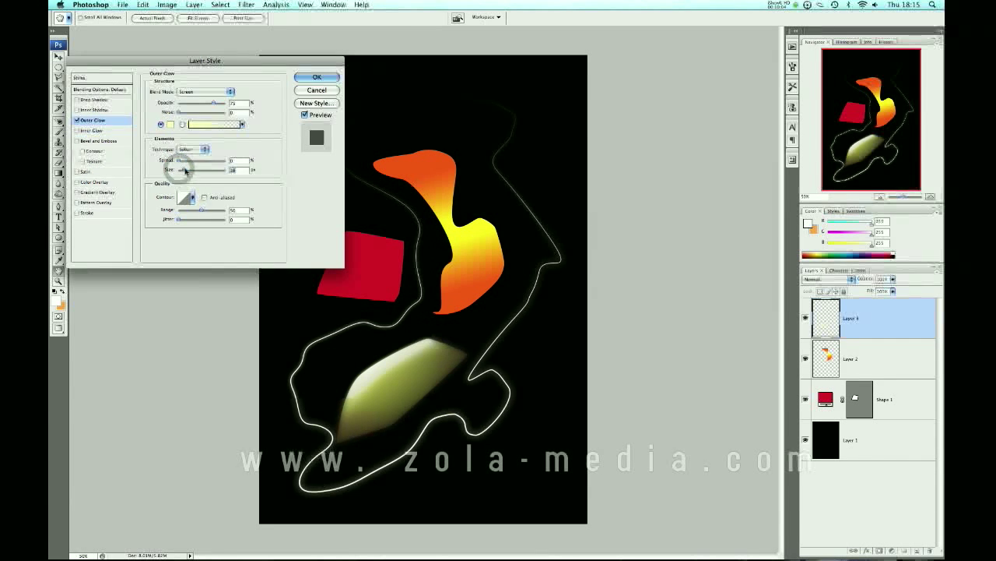
left_click(315, 93)
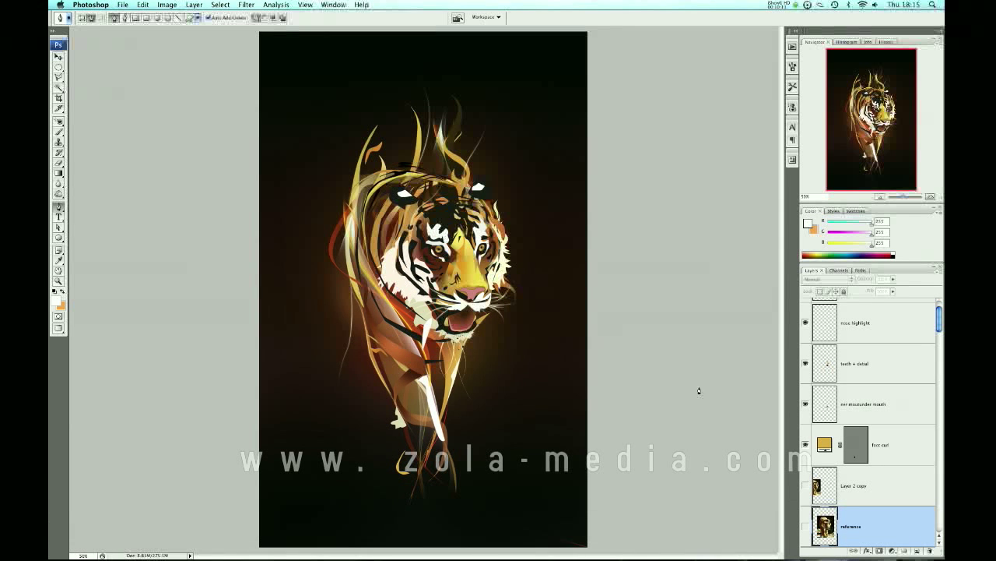
Apply the Added SXC Stock layer comp, briefly comparing it with Added Vector Flames.
left_click(793, 159)
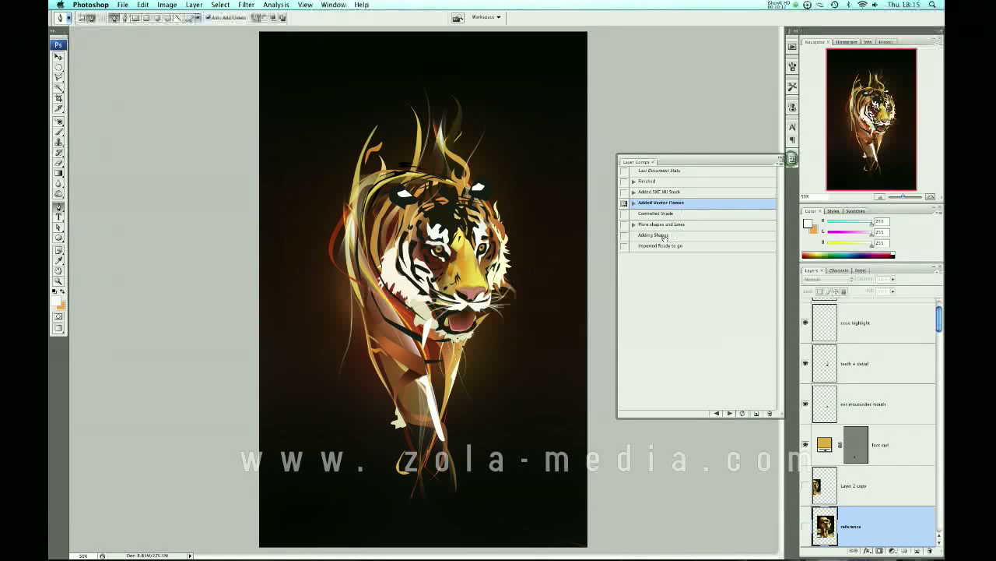
left_click(623, 192)
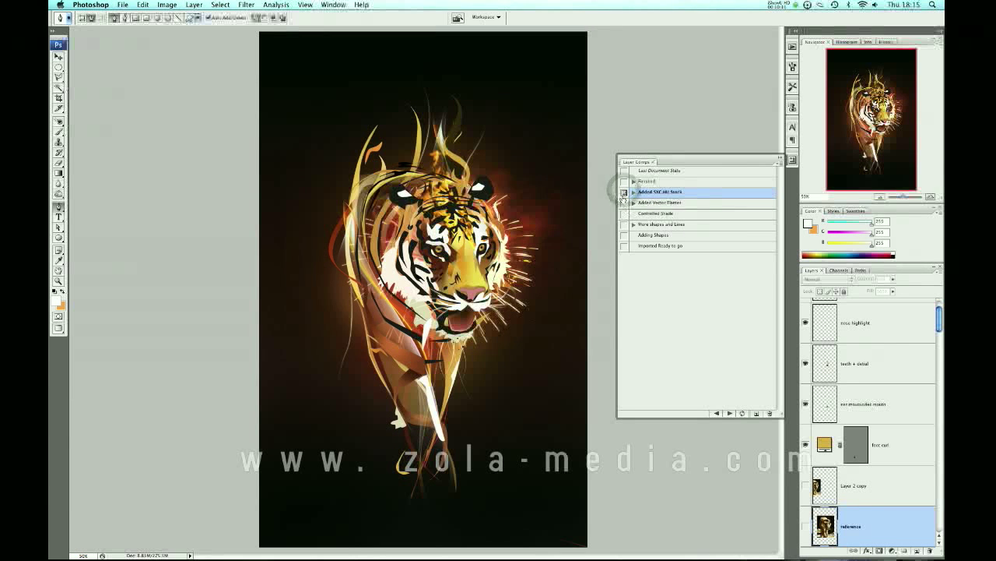
left_click(623, 202)
left_click(623, 191)
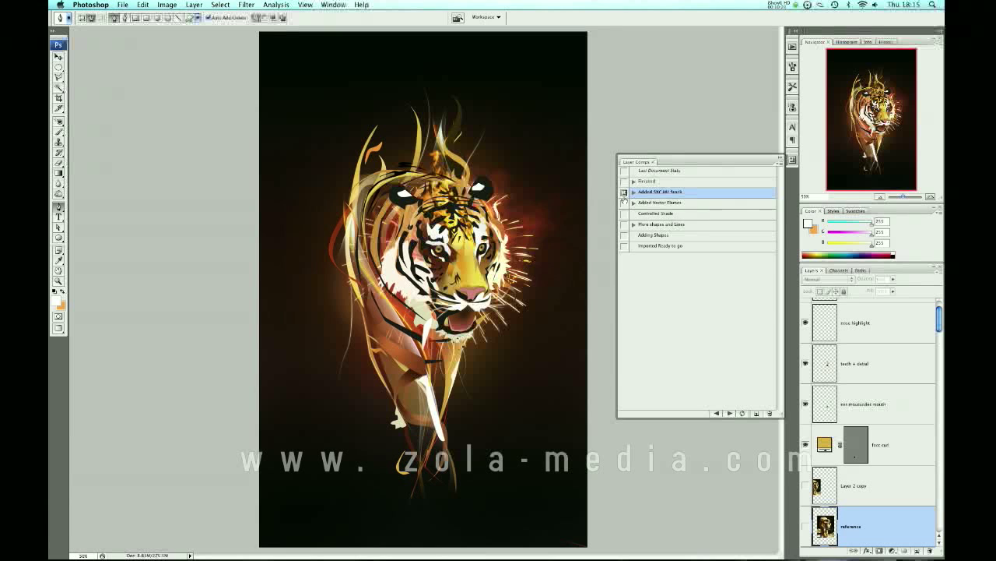
In Firefox, open sxc.hu in a new tab and search for 'tiger'.
key("super+Tab")
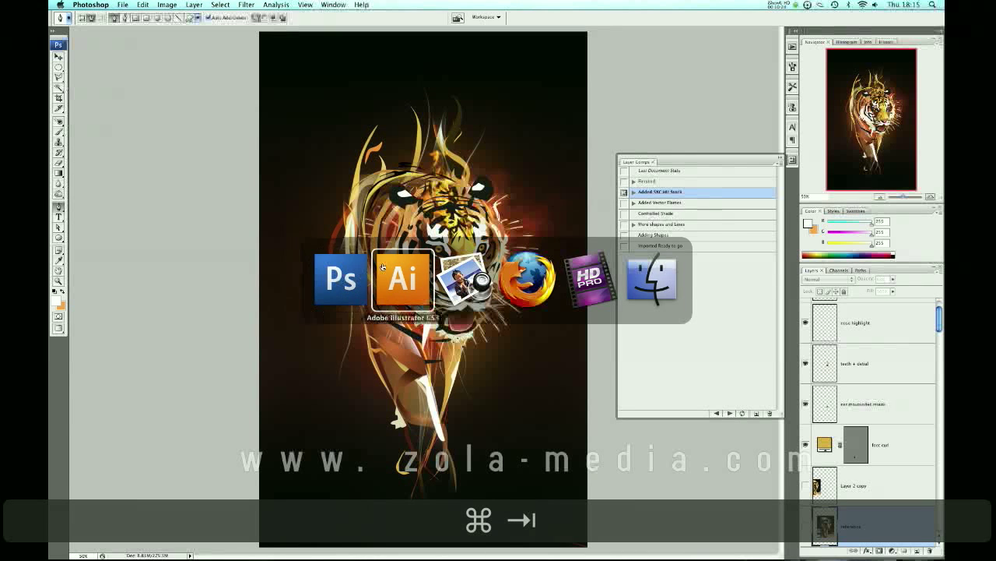
key("super+Tab")
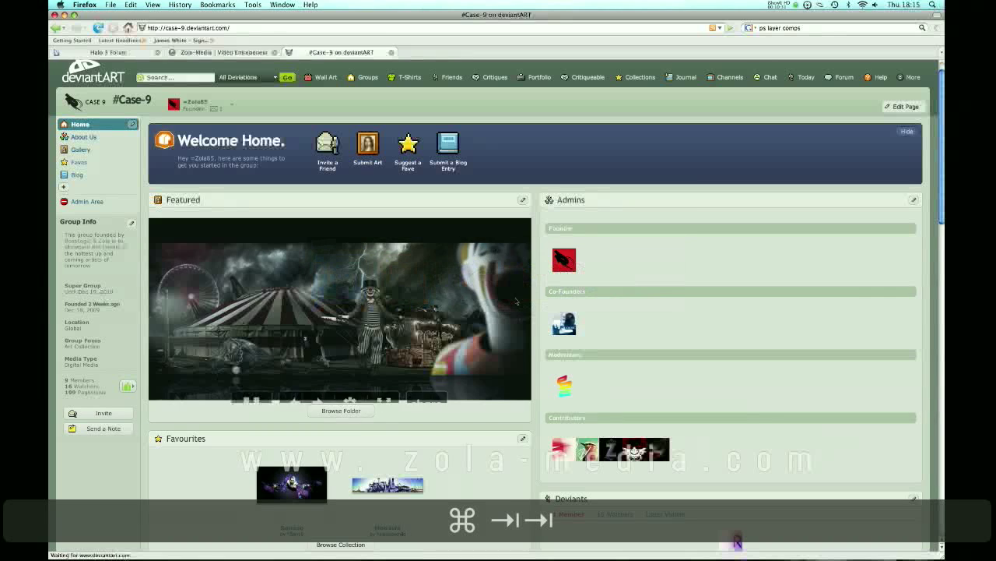
key("super+t")
type("sxc")
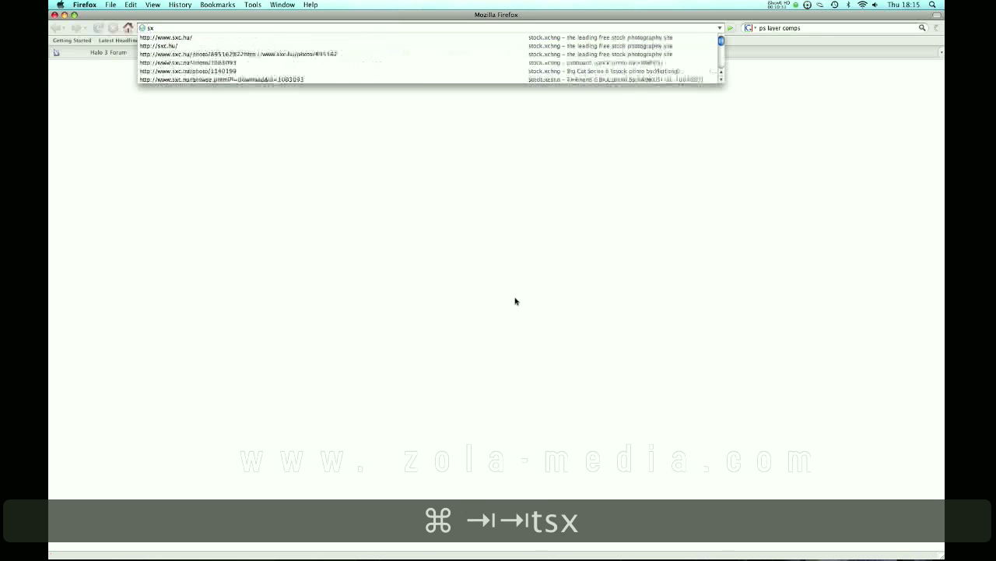
left_click(256, 37)
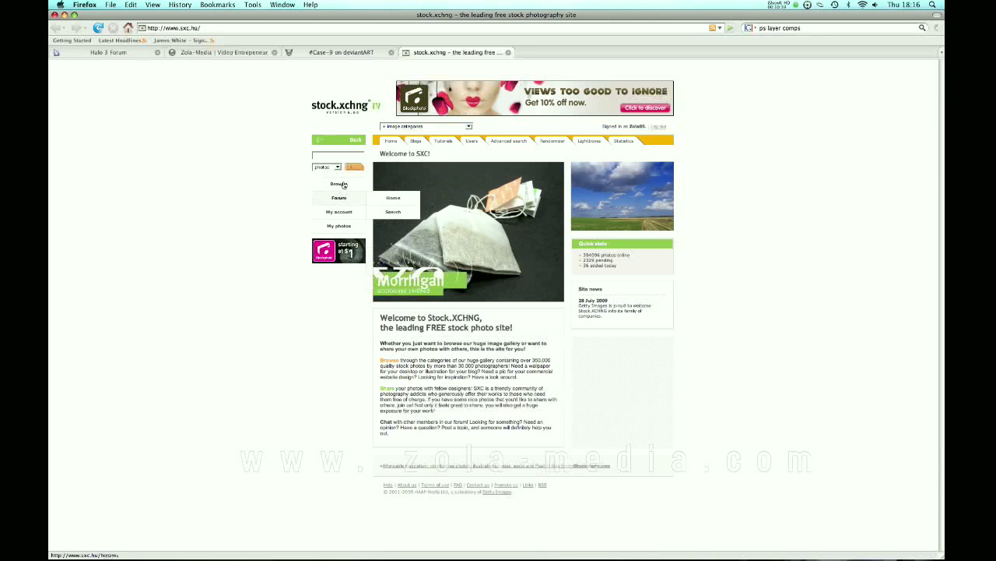
type("tiger")
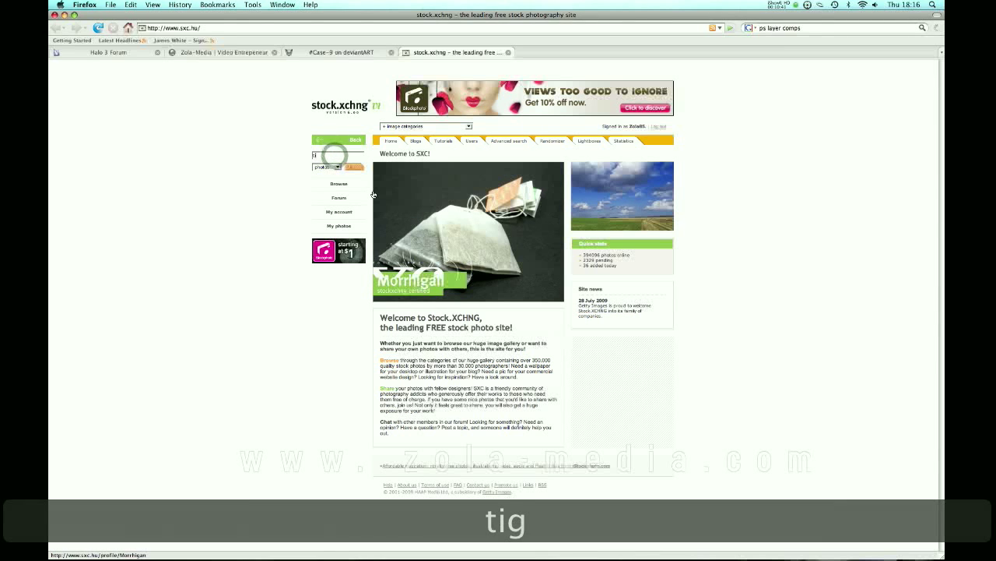
key("Return")
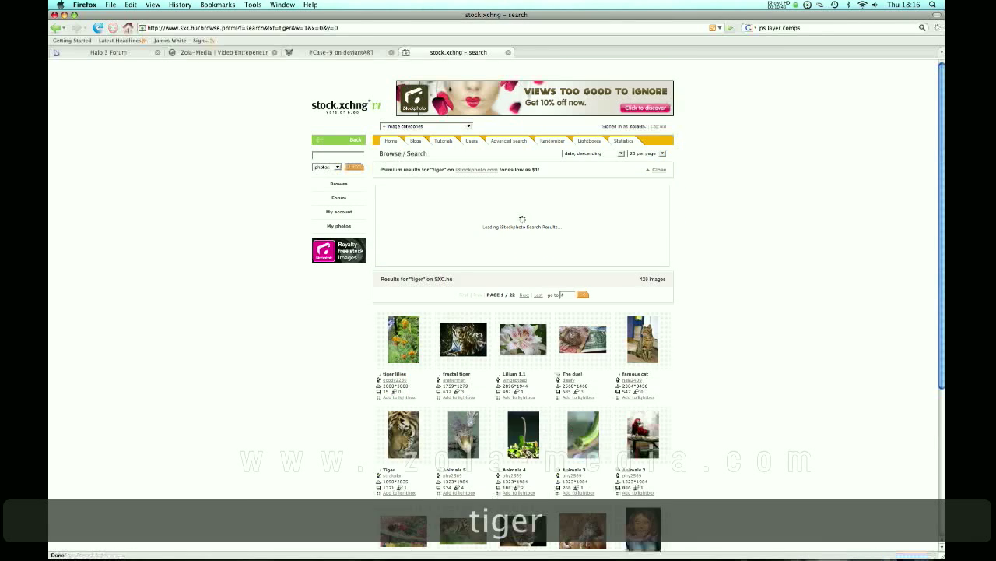
View the Big Cat Series 6 photo, close its tab, and bring up the Nova.png preview.
scroll(769, 209, "down", 5)
left_click(586, 408)
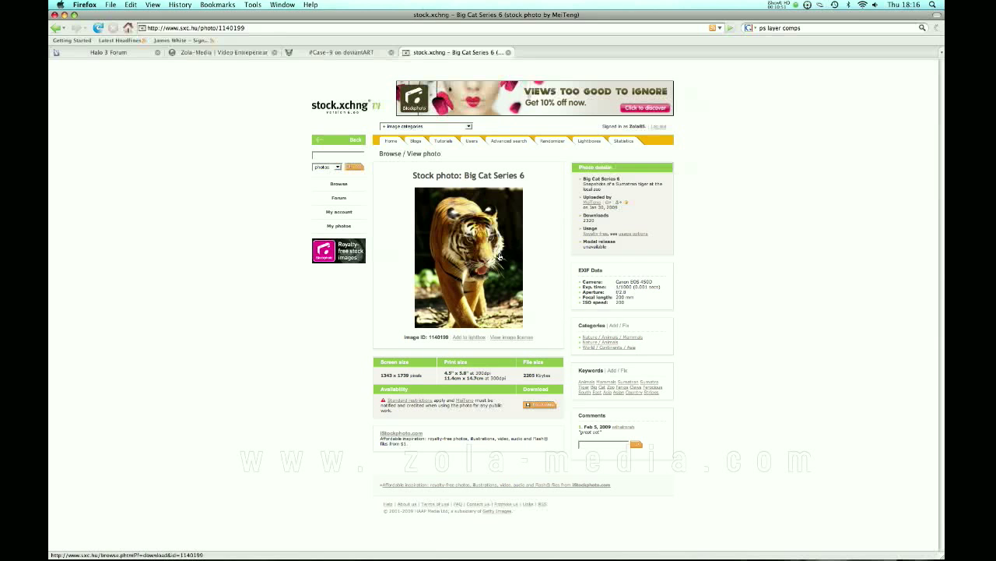
left_click(508, 52)
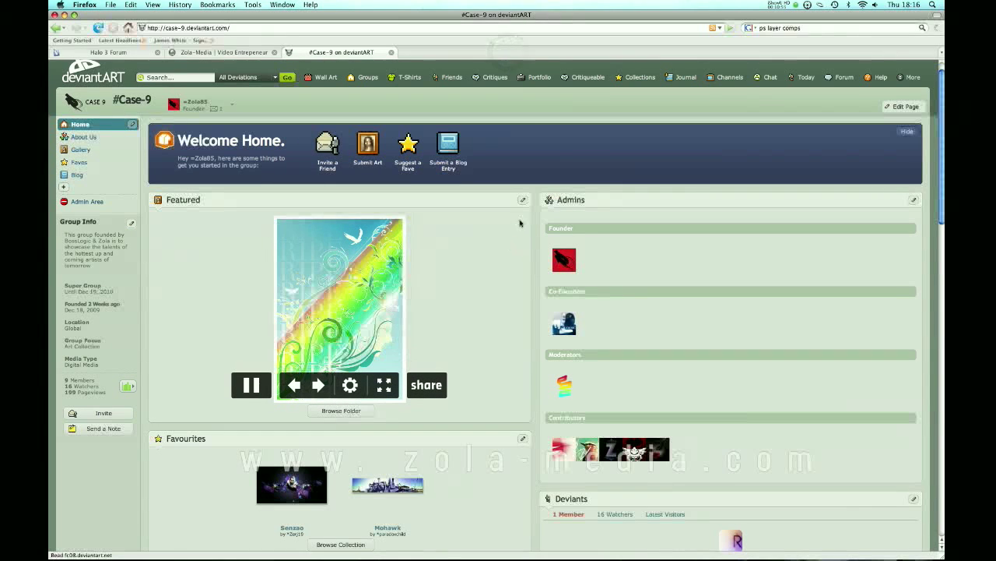
key("super+Tab")
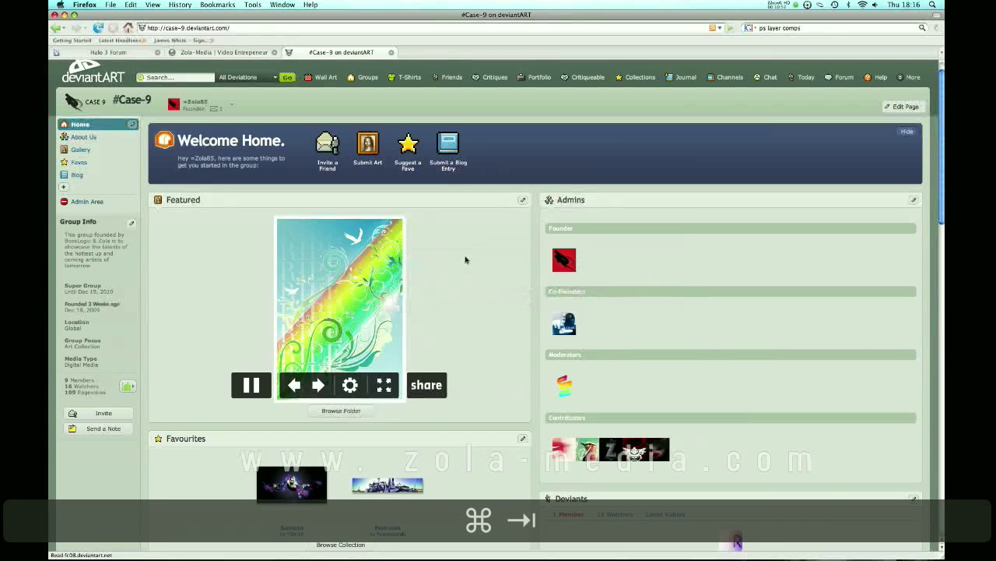
key("super+Tab")
key("Tab")
left_click(527, 278)
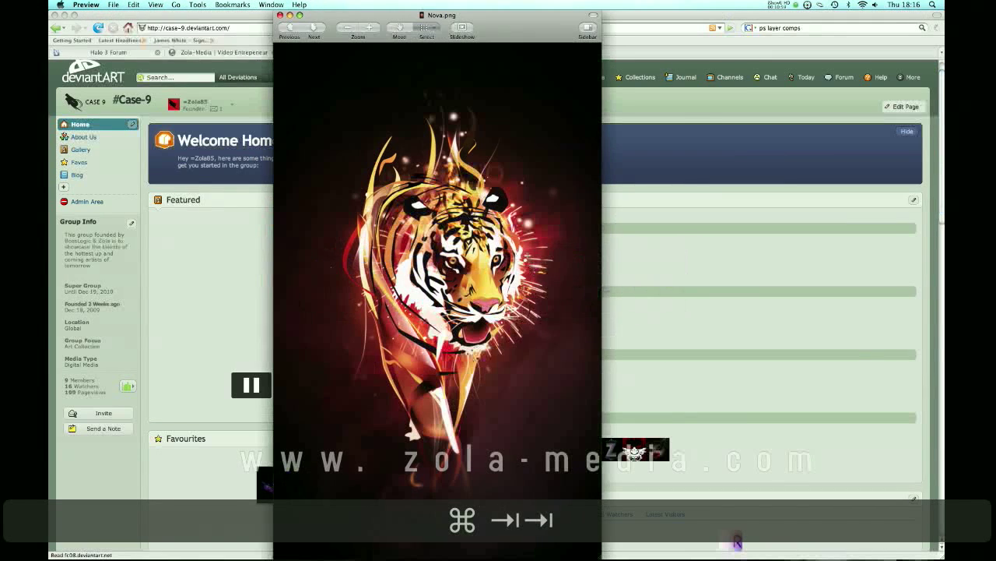
Switch from the Nova.png preview back to the Photoshop tiger document.
key("super+Tab")
left_click(478, 279)
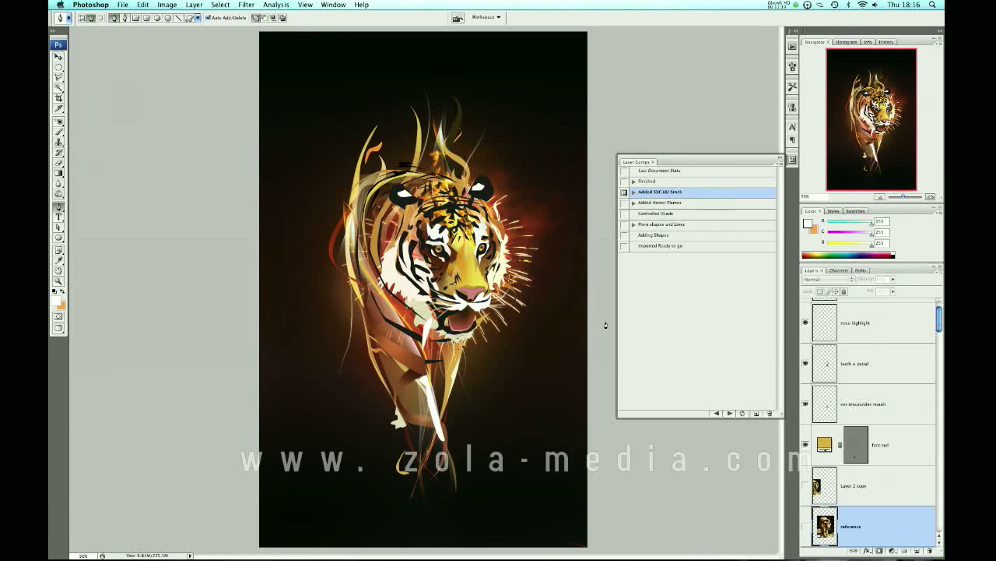
Select the Fire stock layer, preview it in Normal blend mode, then set it back to Screen.
left_click_drag(939, 321, 939, 379)
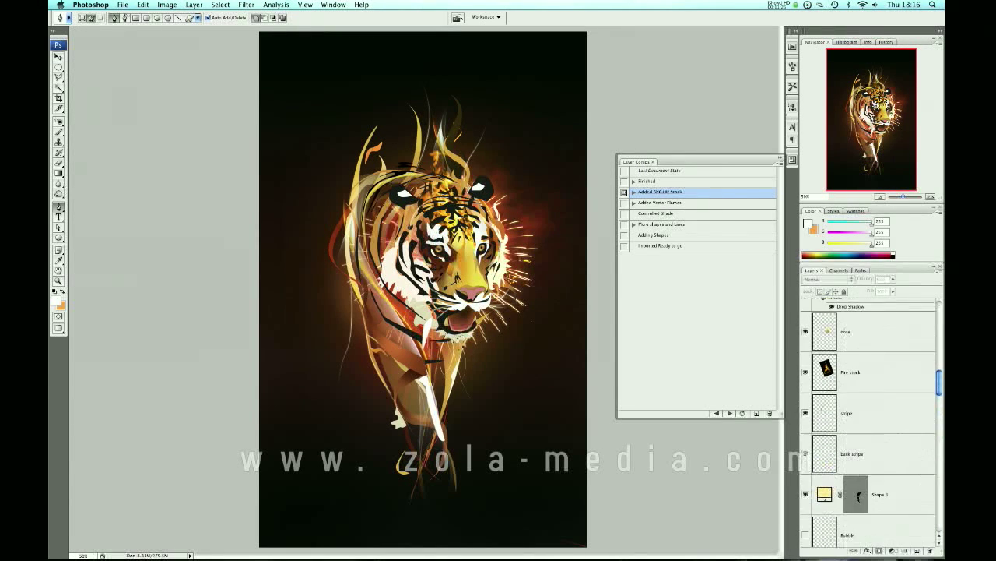
left_click(850, 369)
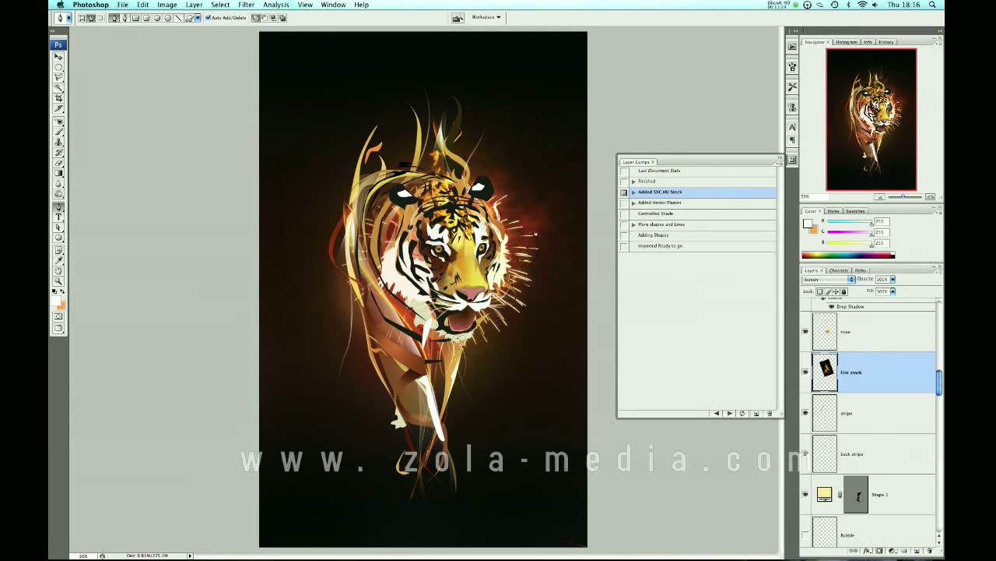
left_click_drag(940, 381, 940, 380)
left_click(829, 279)
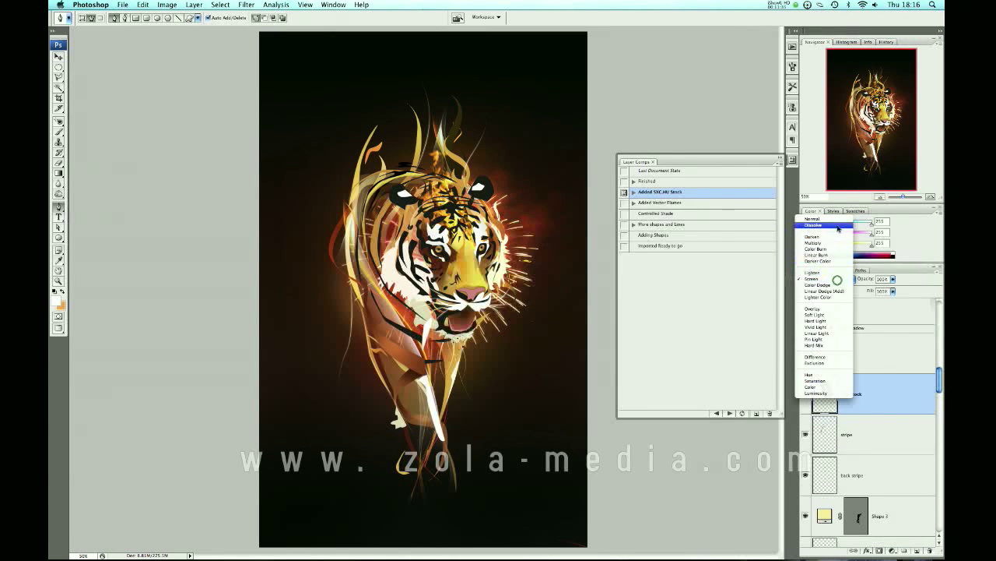
left_click(818, 221)
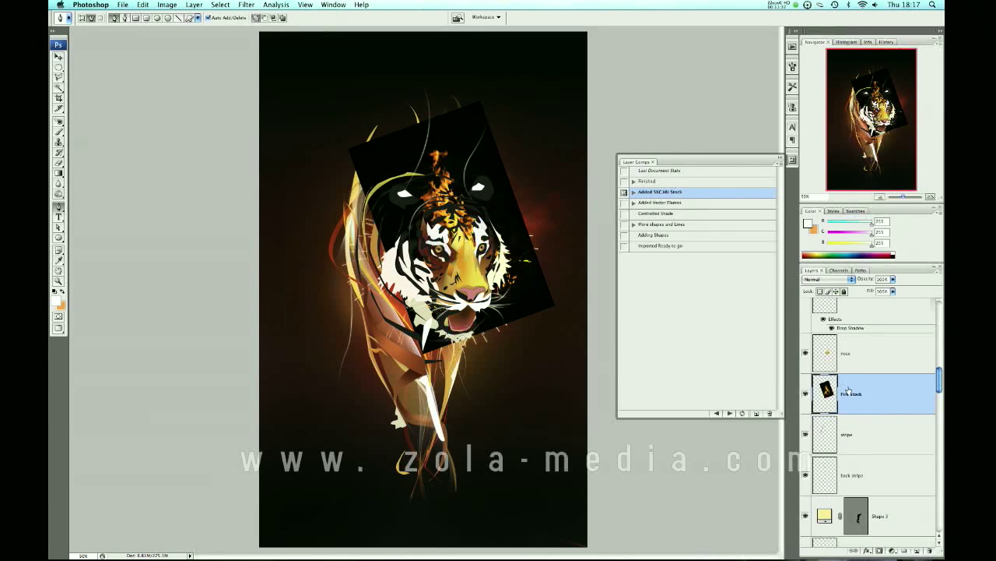
left_click(827, 278)
left_click(827, 337)
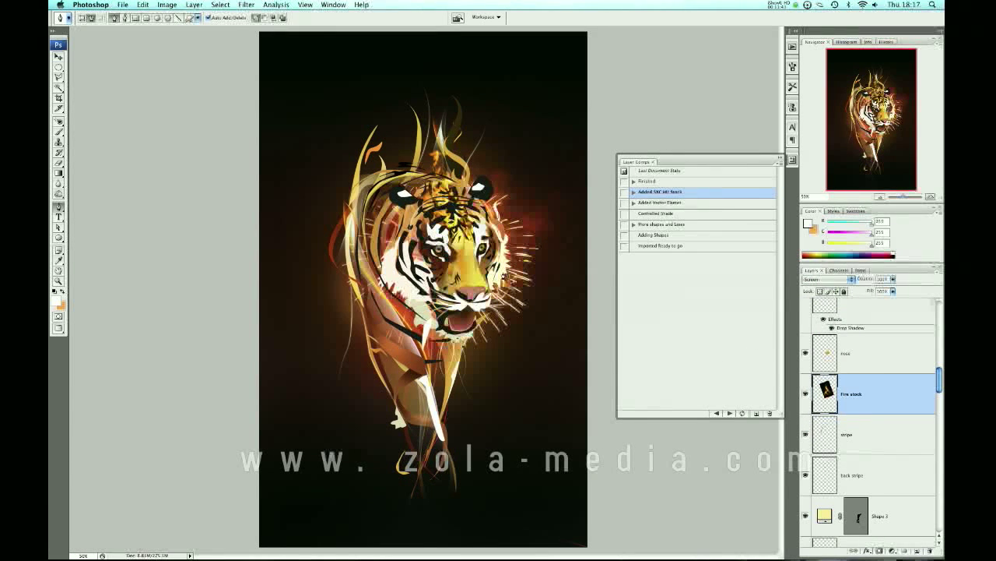
Darken the Fire stock flames with a Curves adjustment, pulling one curve point down.
key("super+m")
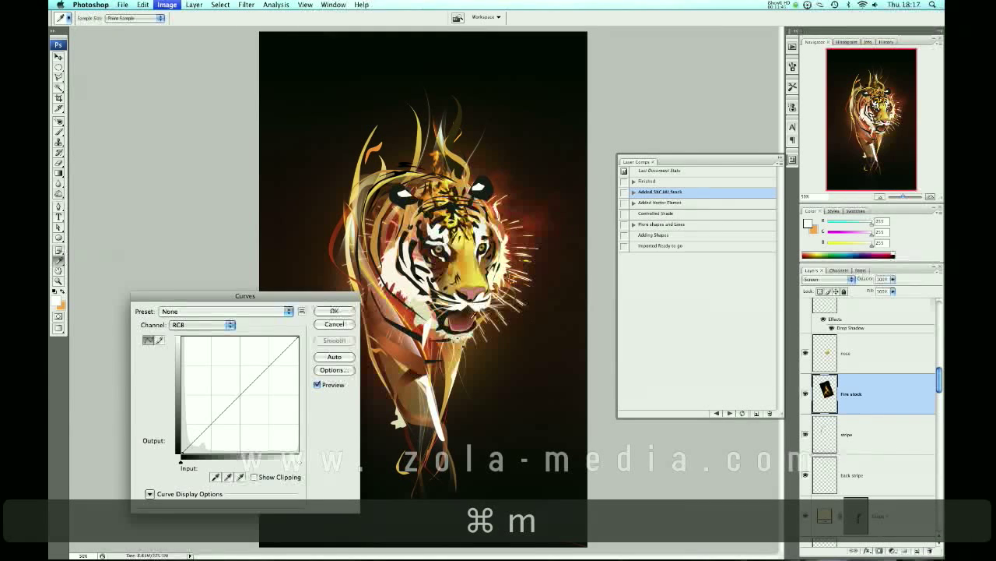
left_click_drag(241, 396, 263, 371)
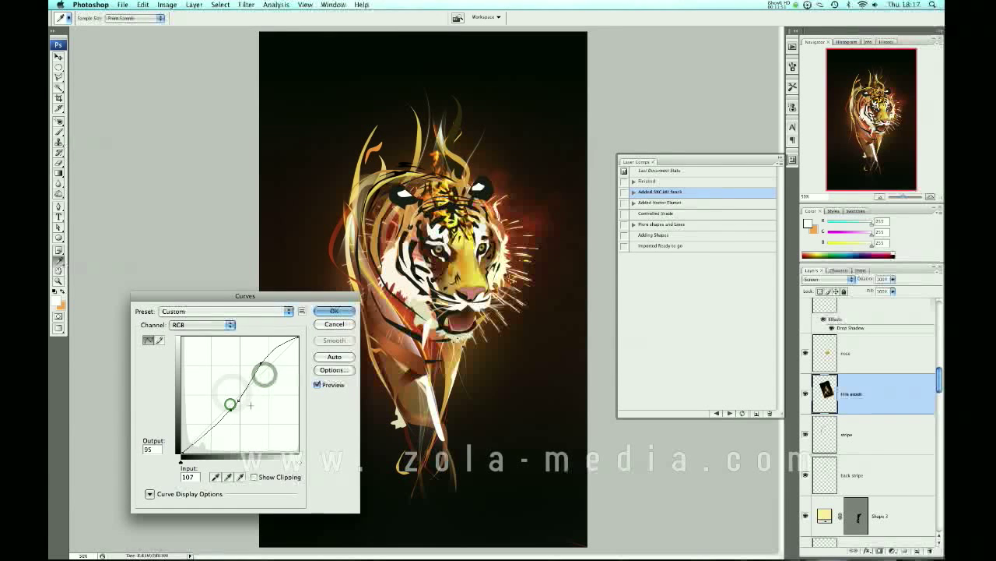
left_click(334, 311)
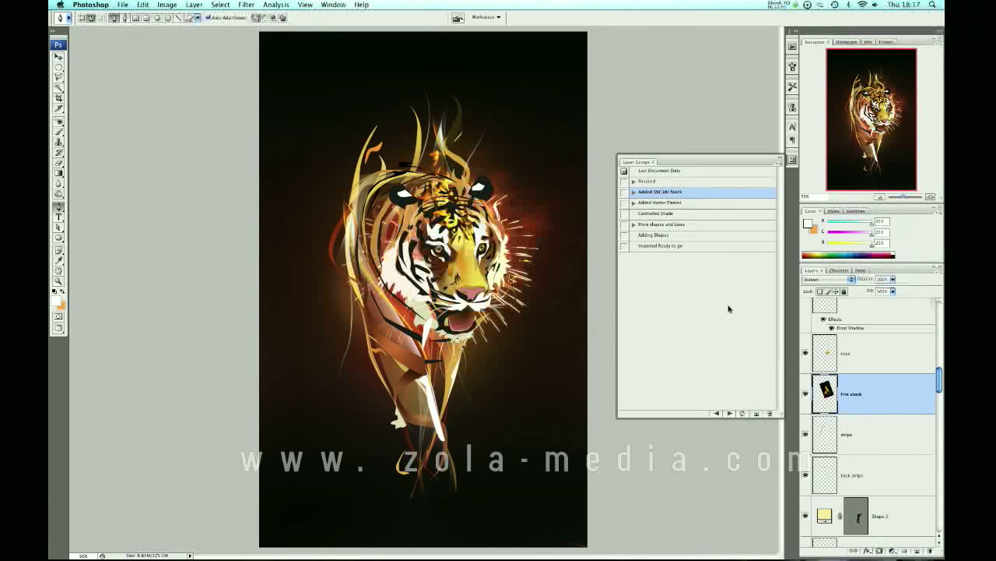
Toggle the tiger's Flare layer off and on to compare the glow, and try a new layer above it.
scroll(942, 394, "down", 10)
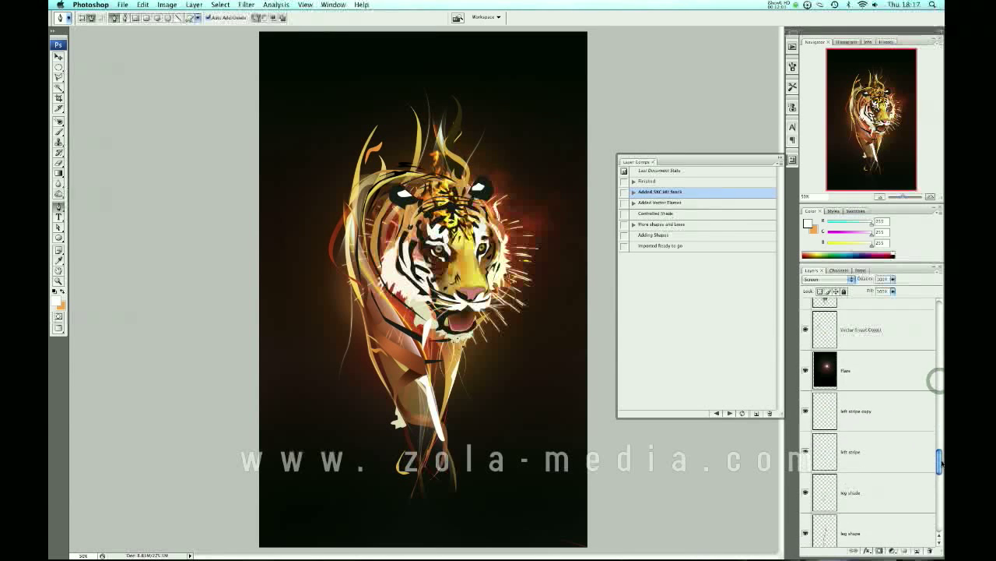
left_click(865, 415)
left_click(806, 424)
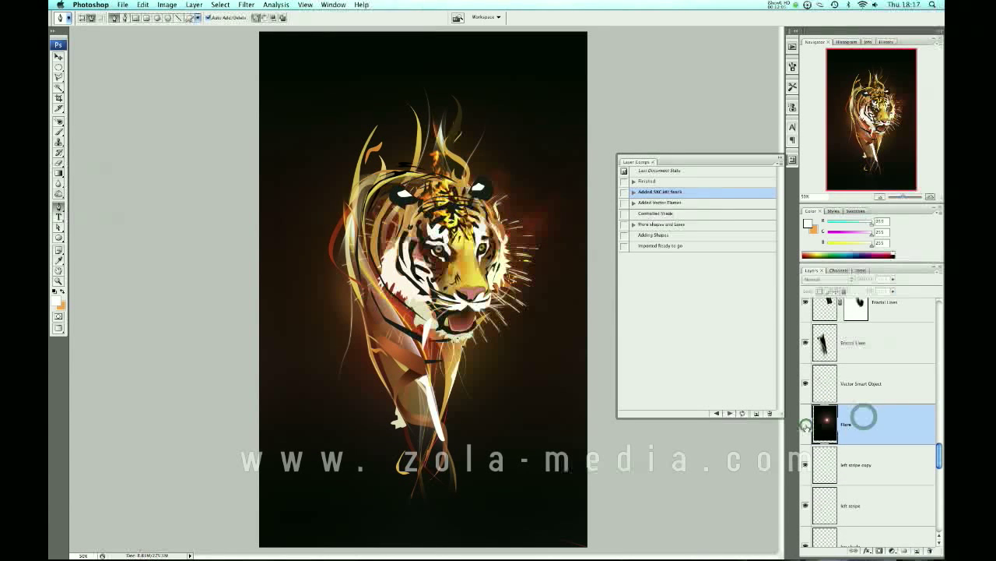
left_click(806, 424)
left_click(806, 424)
left_click(806, 424)
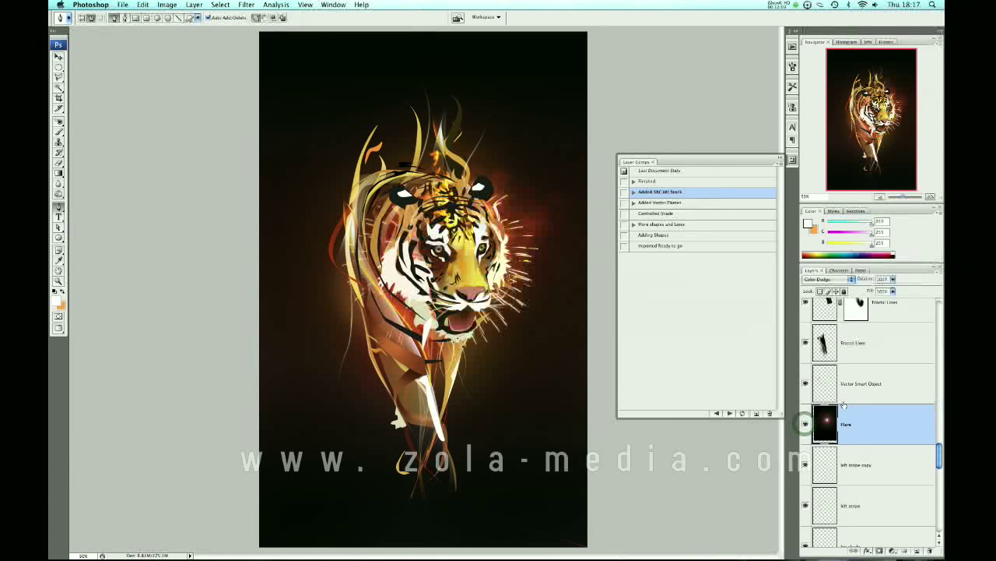
left_click(918, 551)
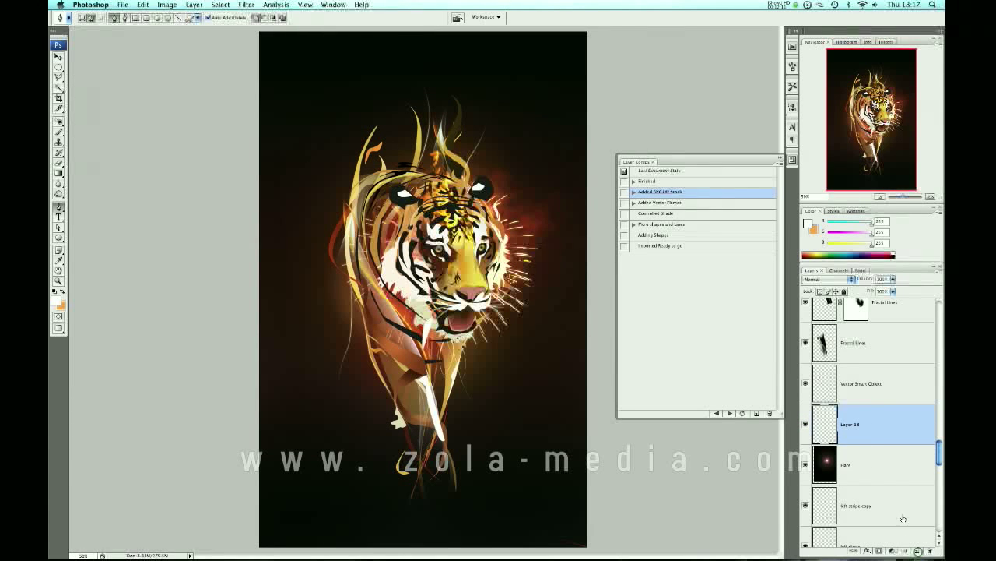
key("BackSpace")
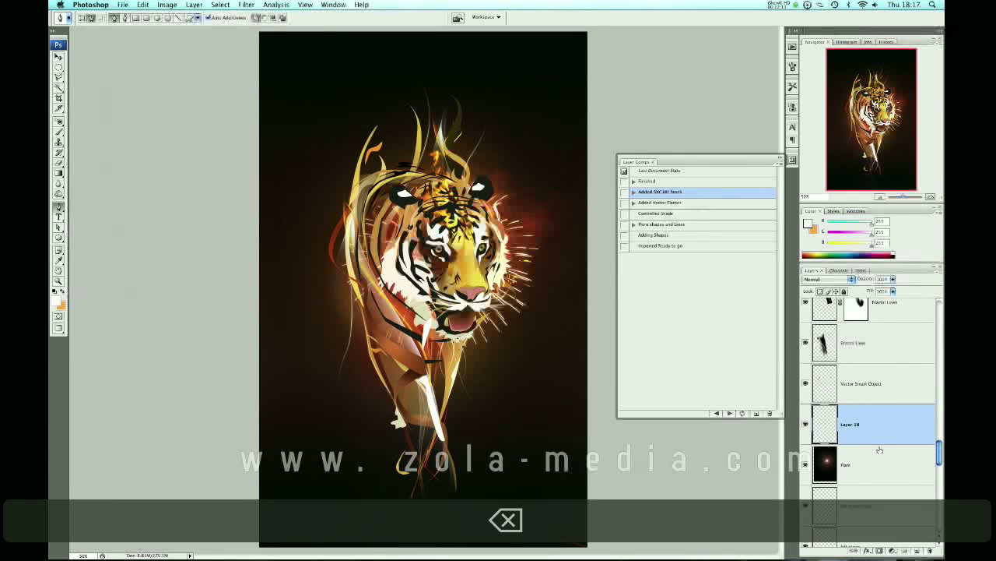
In the simple-shapes document, add Layer 4 and fill it with solid black.
key("ctrl+Tab")
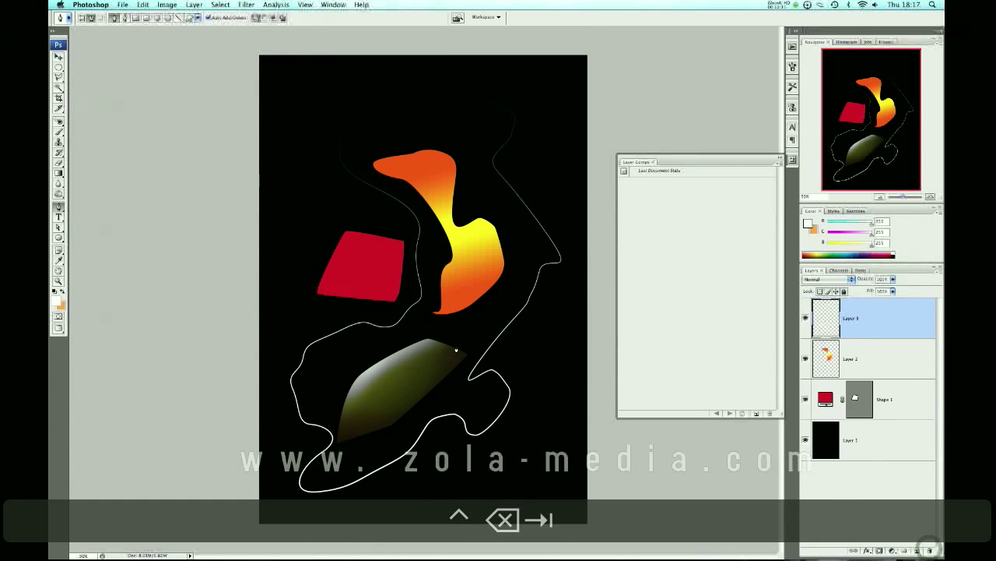
left_click(916, 550)
key("shift+BackSpace")
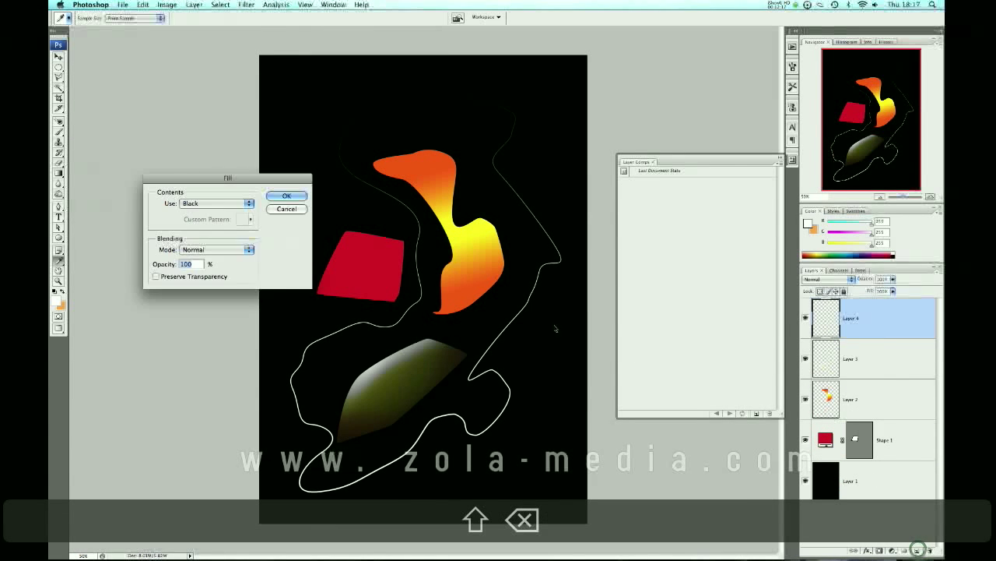
left_click(286, 195)
Render a Lens Flare on Layer 4 at 136% brightness with a repositioned centre.
left_click(246, 4)
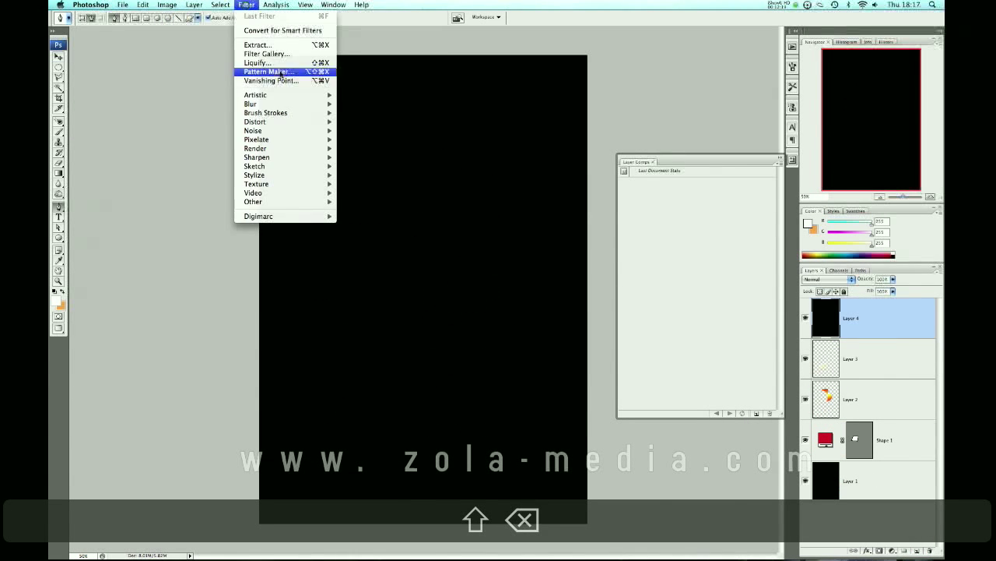
mouse_move(323, 140)
mouse_move(257, 148)
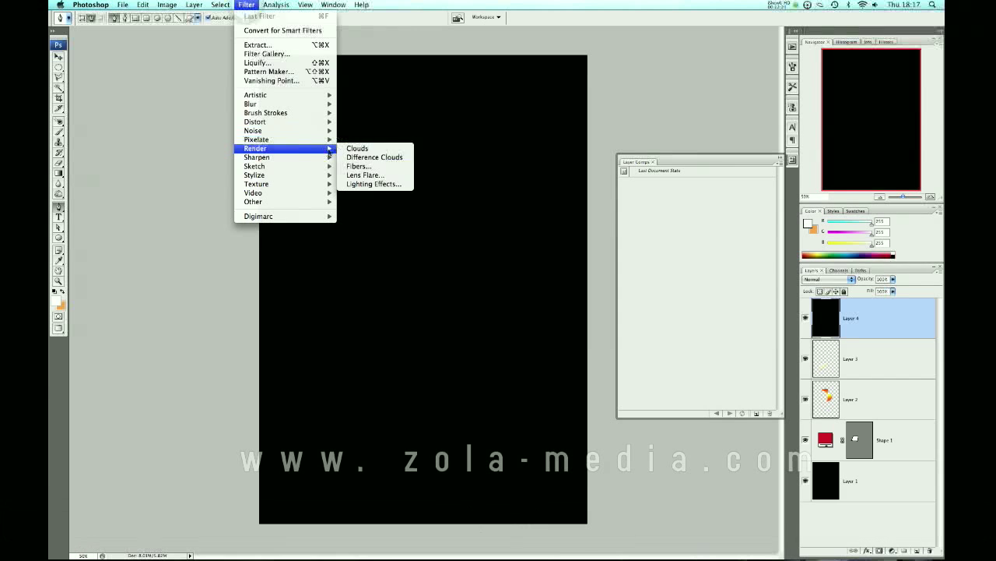
left_click(371, 175)
left_click_drag(465, 179, 472, 190)
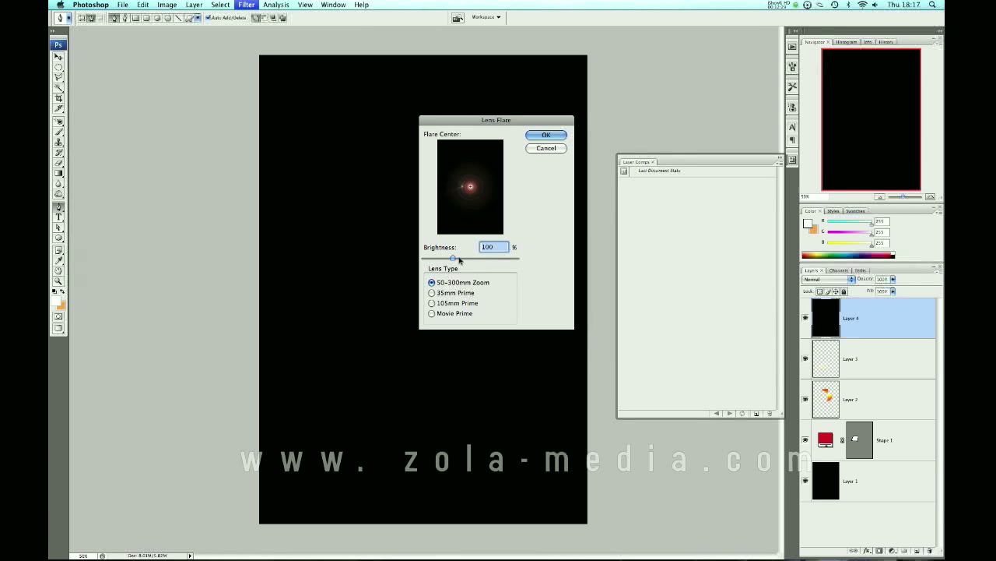
left_click_drag(460, 258, 462, 260)
left_click(538, 136)
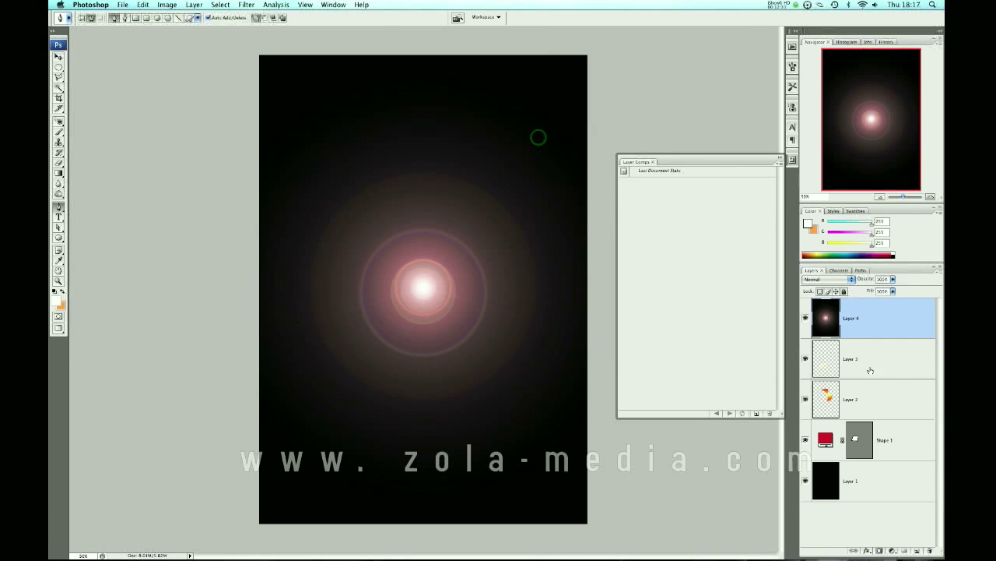
Blend the lens flare layer in Screen mode and move it slightly lower.
left_click(829, 277)
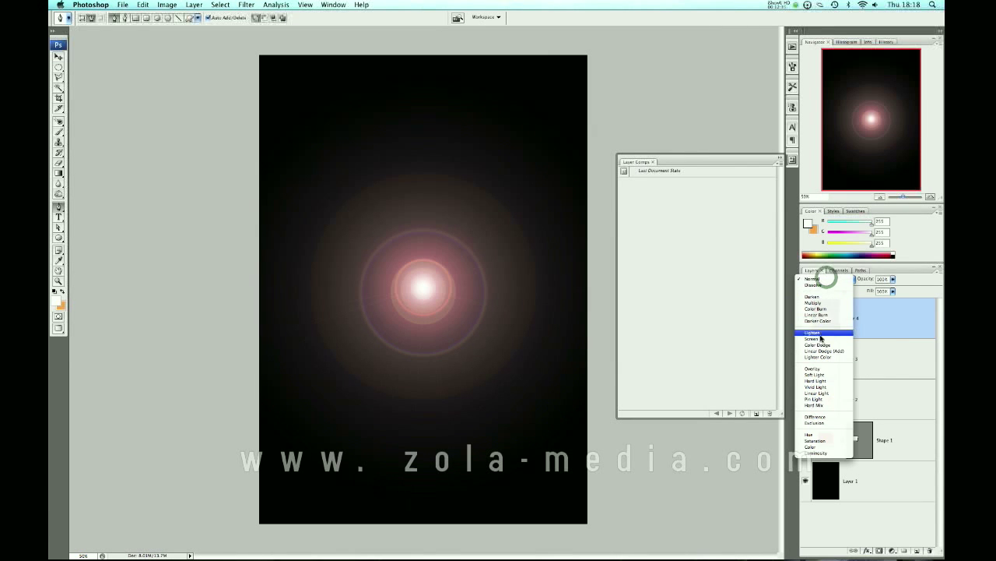
left_click(828, 328)
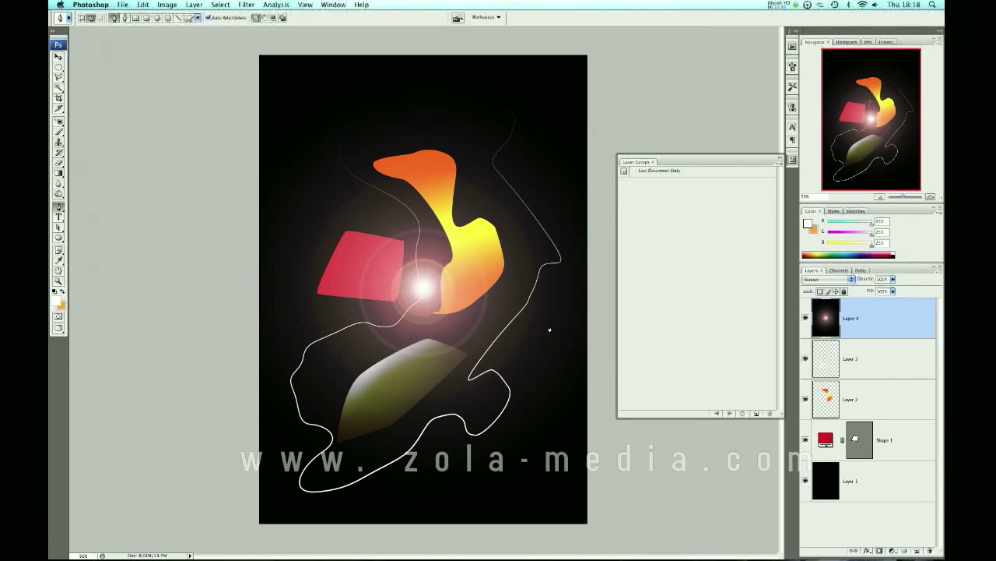
key("v")
left_click_drag(440, 274, 457, 296)
Deepen the lens flare with a Curves adjustment, pulling the RGB curve down.
key("super")
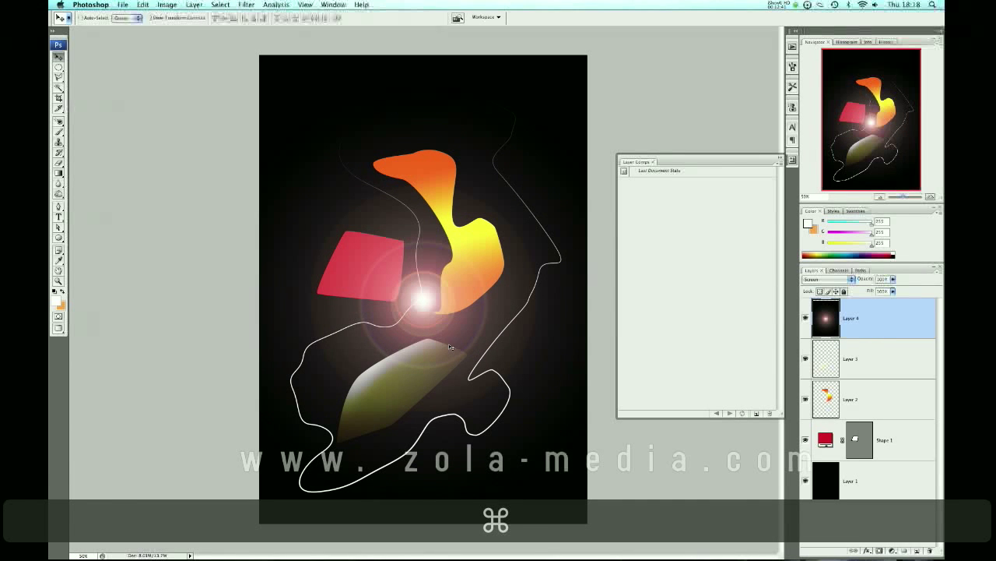
key("super+m")
mouse_move(241, 393)
left_mouse_down()
mouse_move(233, 410)
mouse_move(246, 399)
left_mouse_up()
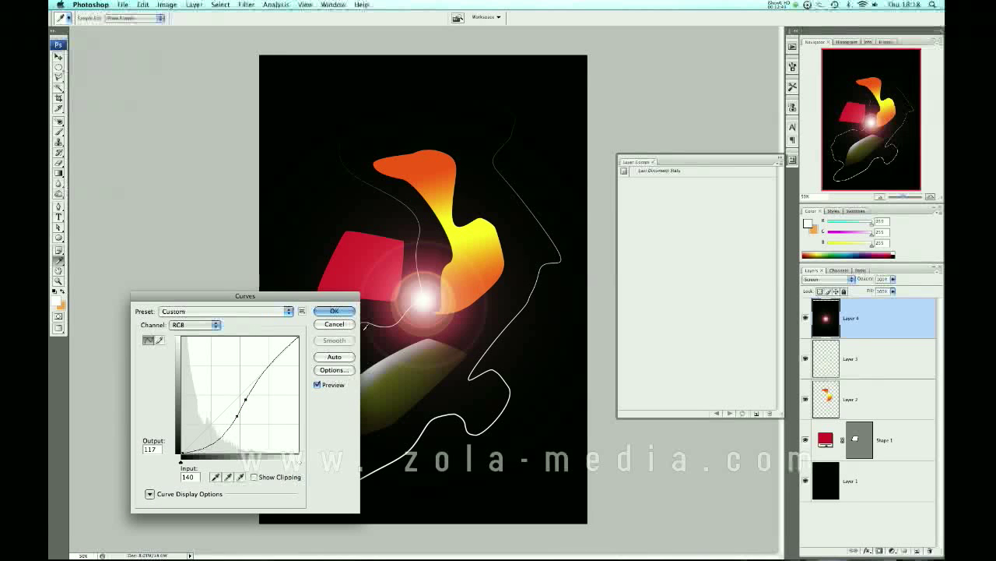
key("Return")
Try Color Dodge blending on the flare layer, then undo it.
left_click(845, 279)
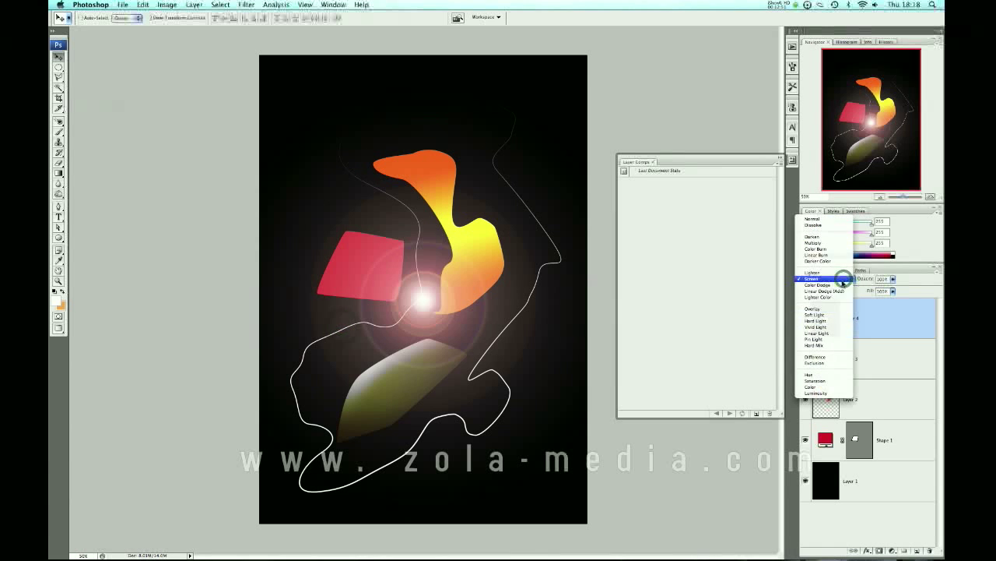
left_click(843, 286)
key("super+z")
key("super+z")
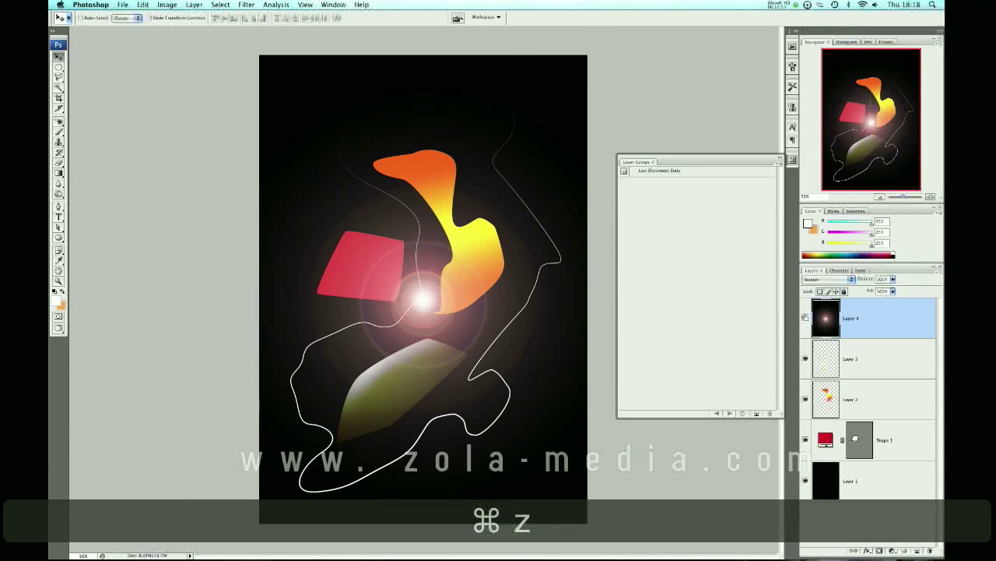
Return to the tiger document and apply the Finished layer comp.
key("ctrl+Tab")
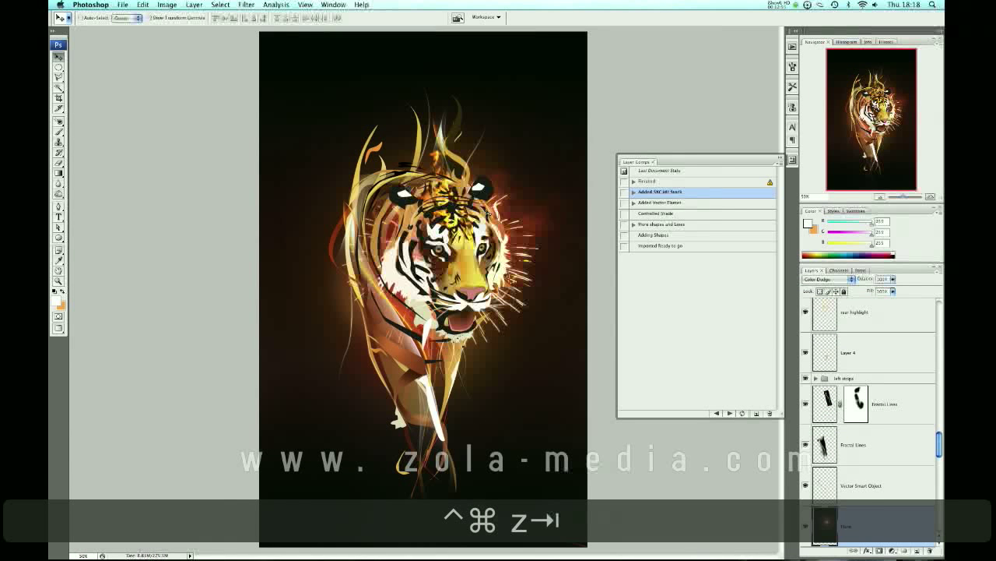
left_click_drag(940, 444, 939, 433)
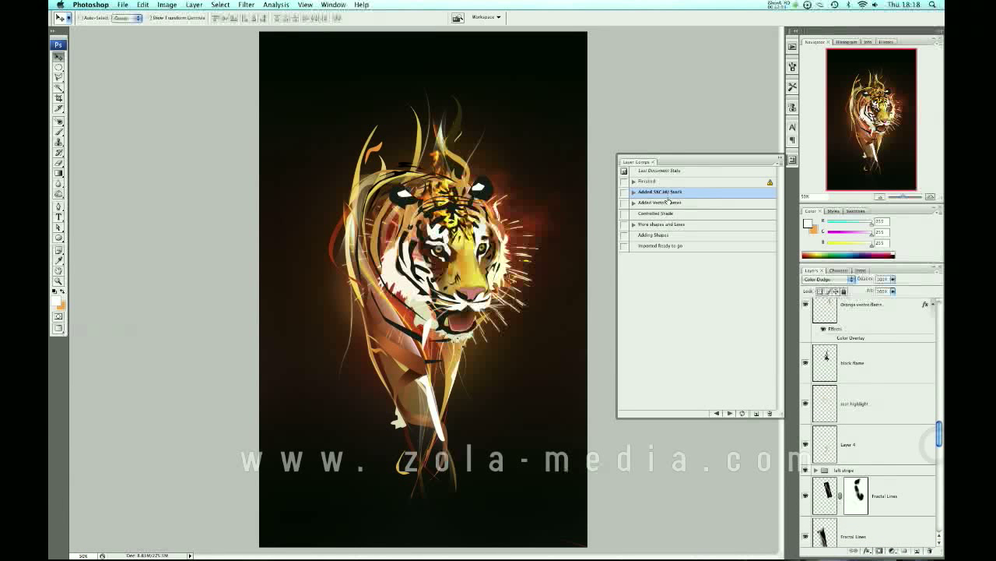
left_click(623, 180)
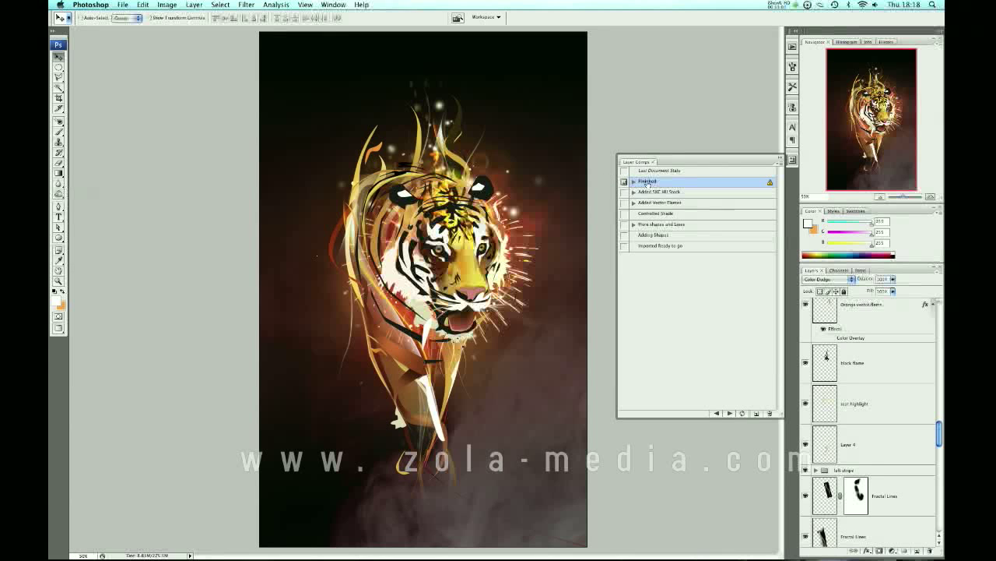
left_click_drag(939, 431, 939, 313)
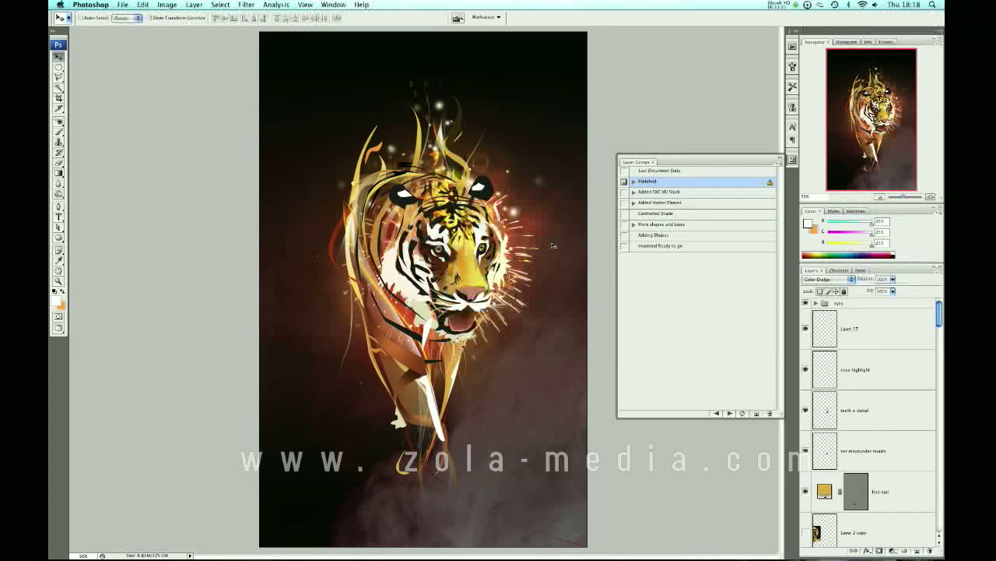
Compare the Added SXC HR Stock and Finished layer comps, ending on Finished, then bring back the shapes document.
left_click(624, 195)
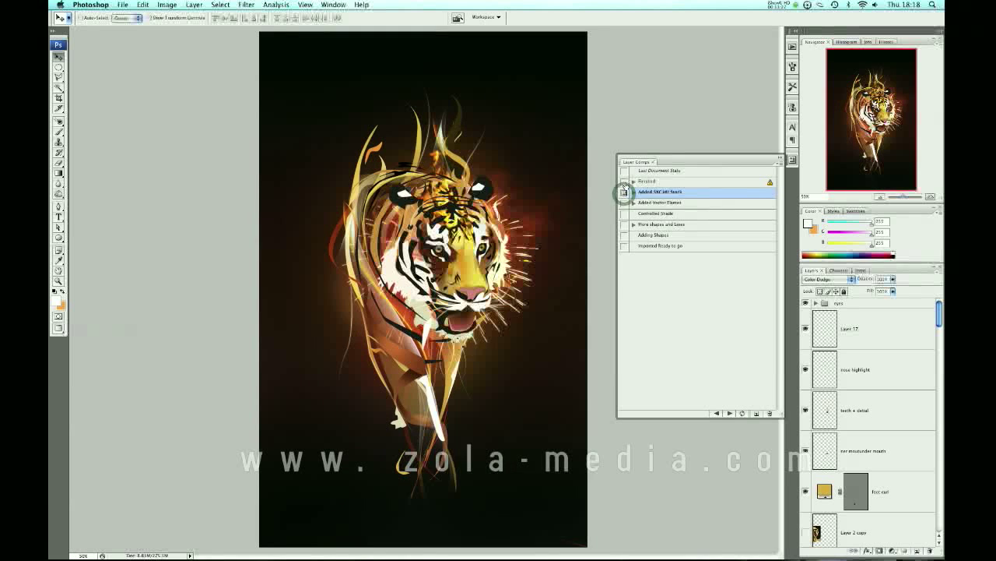
left_click(623, 181)
left_click(624, 192)
left_click(623, 180)
left_click(623, 191)
left_click(623, 181)
left_click(624, 181)
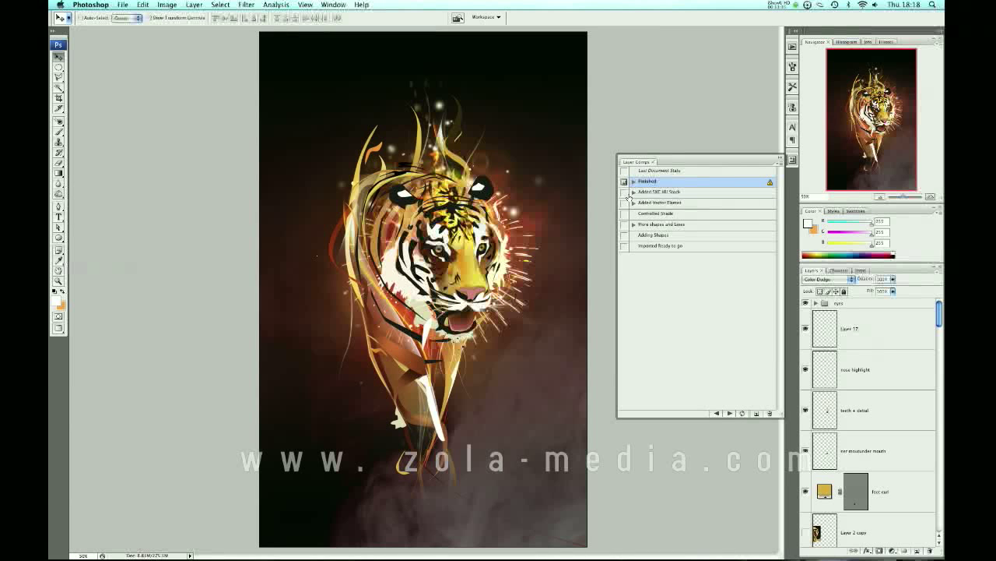
left_click(623, 191)
left_click(624, 180)
key("ctrl+Tab")
Add a new Layer 5 above Layer 4 and fill it with solid black.
key("b")
left_click(918, 550)
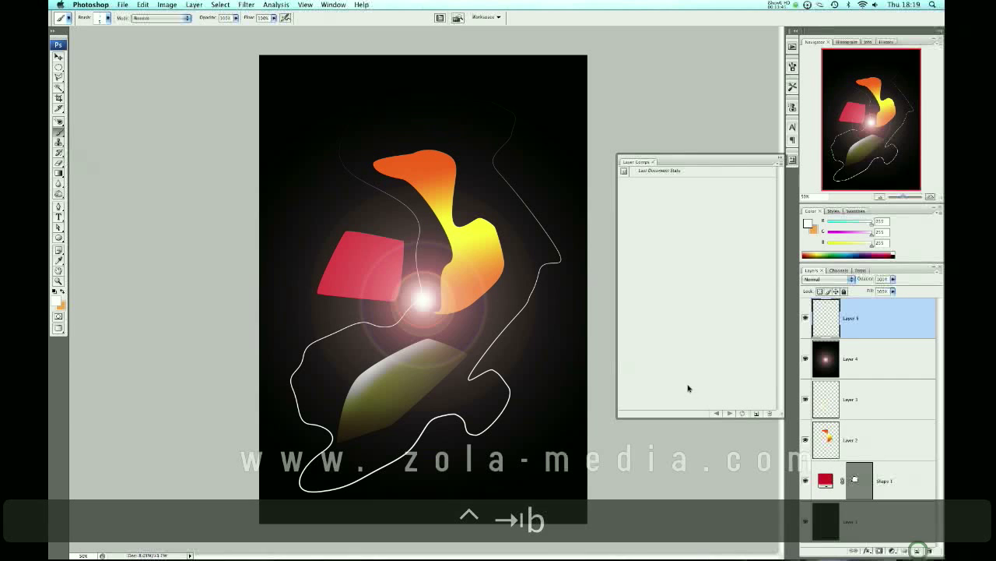
key("shift+BackSpace")
key("Return")
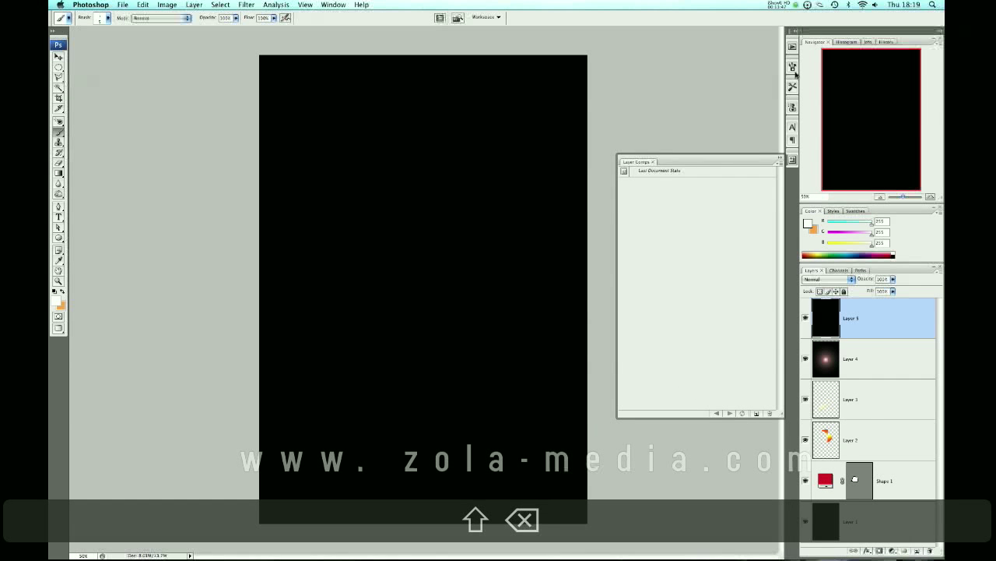
Set a 100 px soft round brush with Scattering and Shape Dynamics and paint white sparkles.
left_click(792, 67)
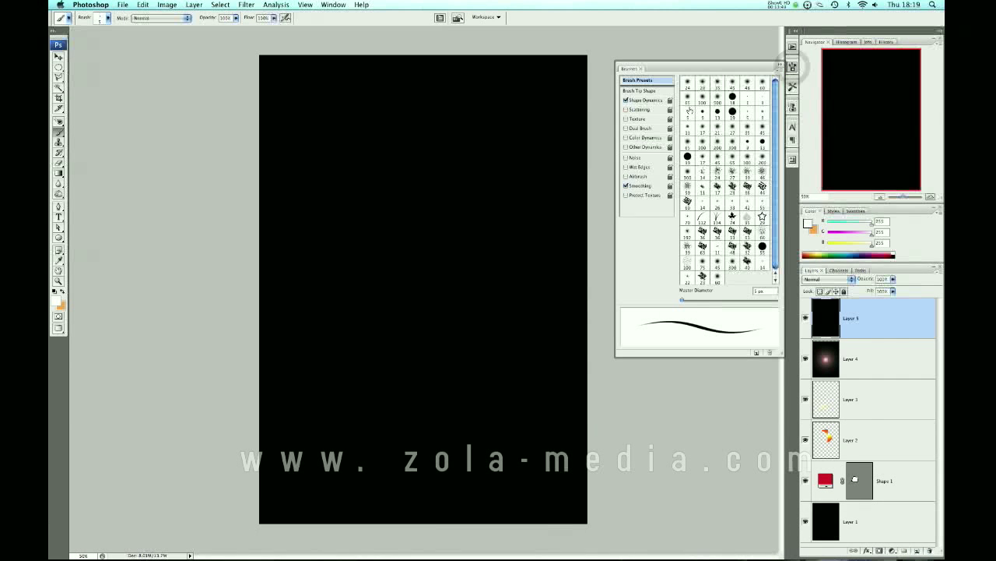
left_click(703, 97)
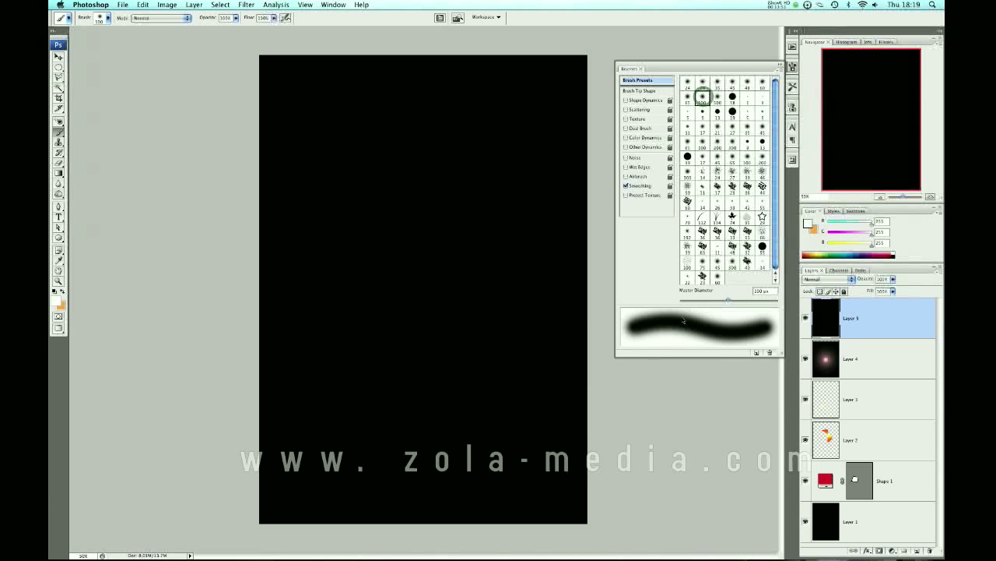
left_click(626, 110)
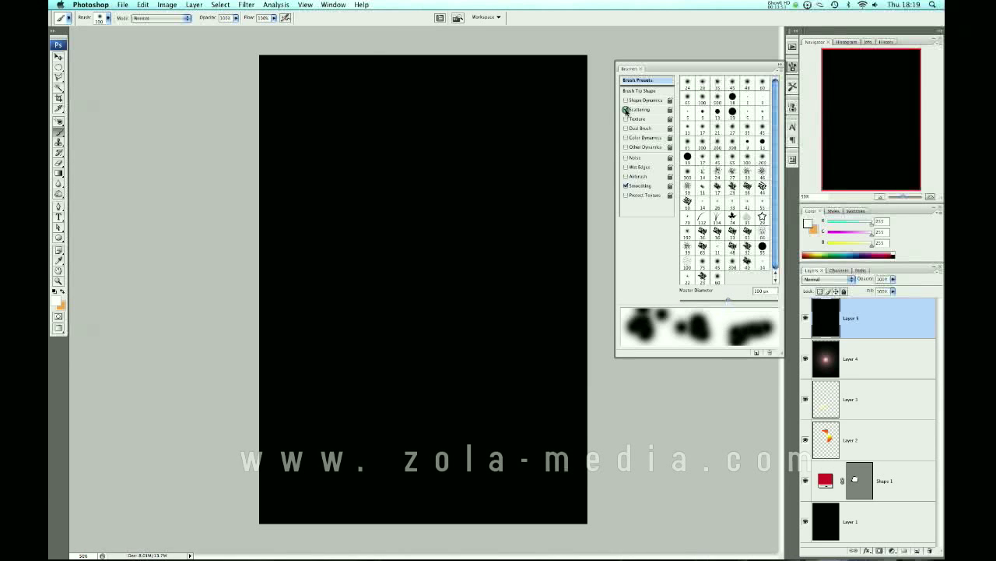
left_click(626, 101)
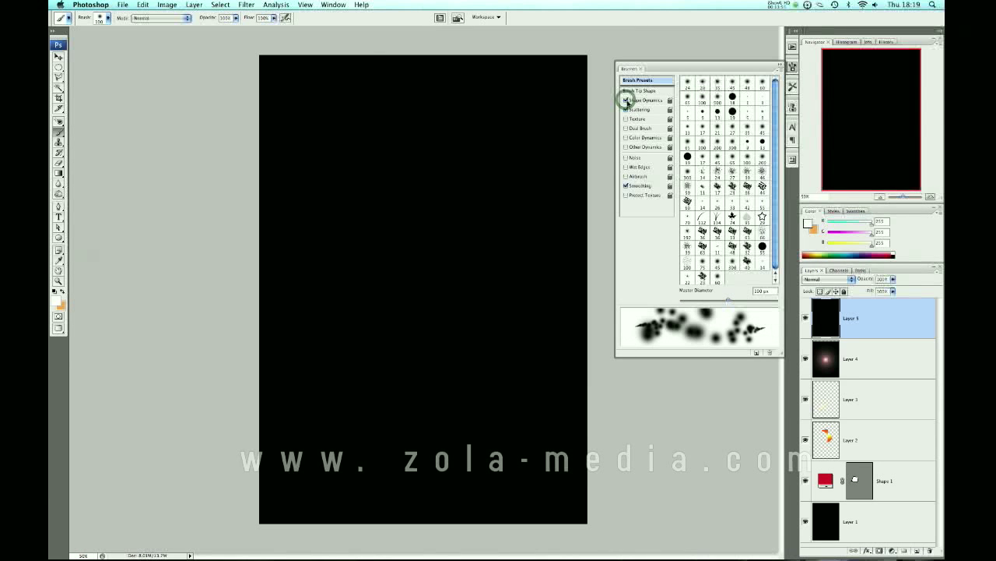
mouse_move(345, 185)
left_mouse_down()
mouse_move(354, 198)
mouse_move(345, 256)
mouse_move(428, 303)
mouse_move(371, 361)
mouse_move(516, 413)
mouse_move(370, 464)
left_mouse_up()
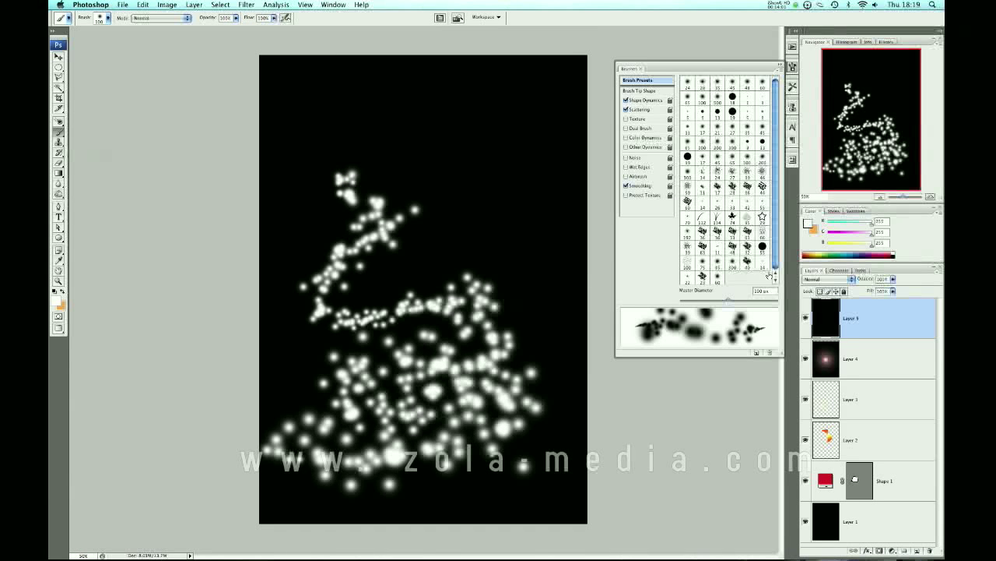
Narrow the scatter, enable Color Dynamics, and paint multicoloured sparkle strokes across the canvas.
left_click(651, 111)
left_click_drag(724, 86, 685, 86)
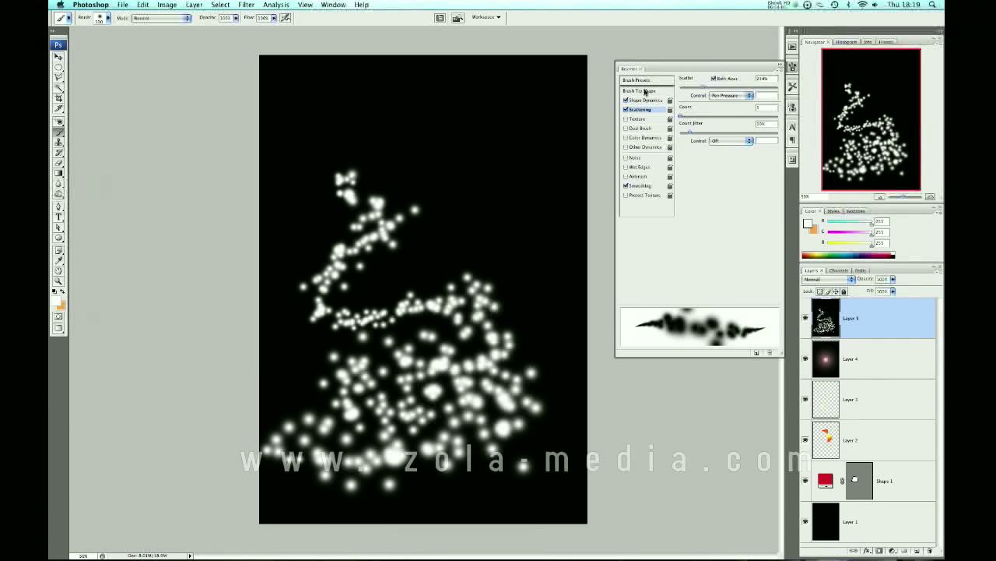
left_click(645, 100)
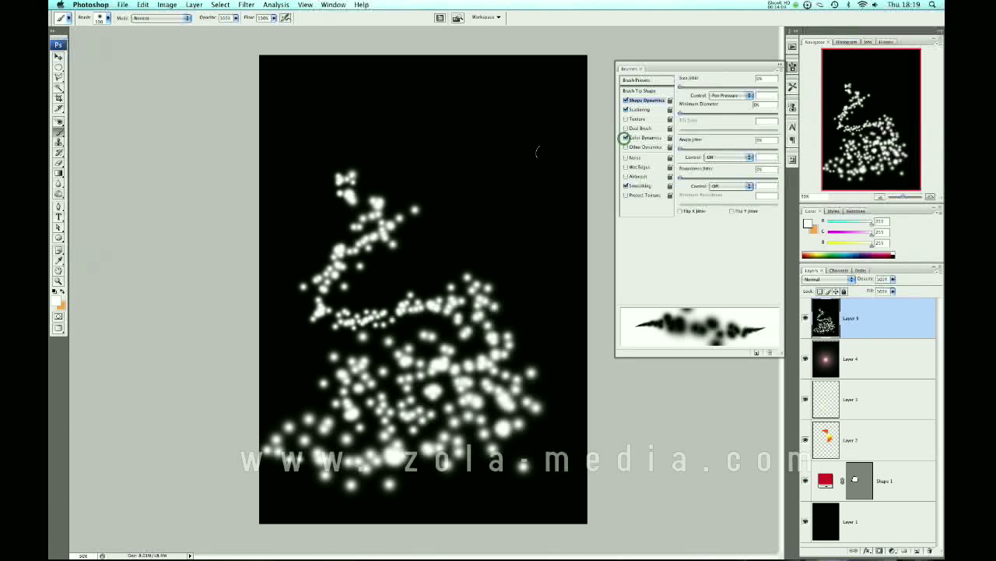
left_click(641, 138)
mouse_move(427, 129)
left_mouse_down()
mouse_move(422, 144)
mouse_move(537, 241)
left_mouse_up()
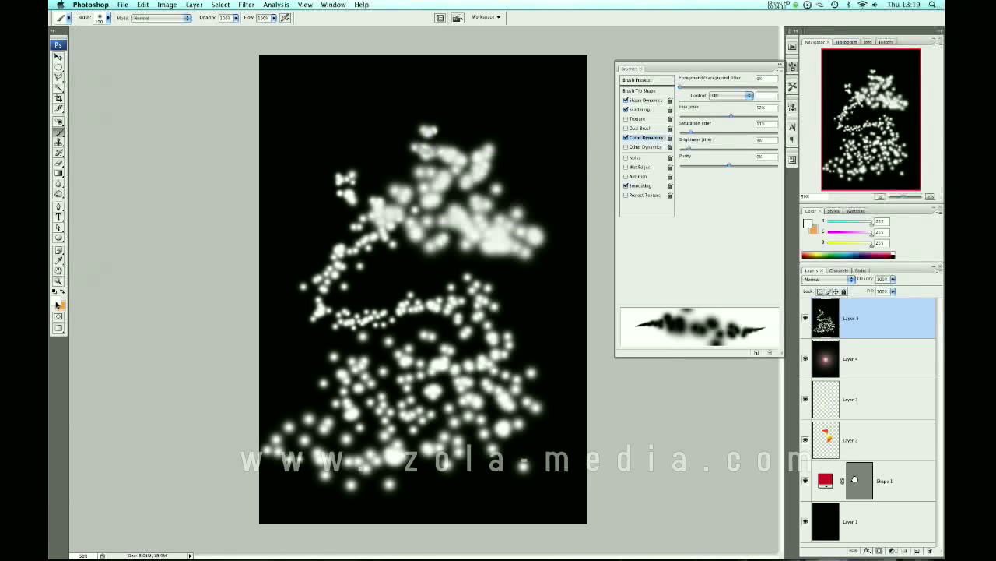
key("x")
mouse_move(510, 129)
left_mouse_down()
mouse_move(490, 187)
mouse_move(444, 234)
mouse_move(364, 350)
mouse_move(499, 405)
mouse_move(451, 467)
left_mouse_up()
key("ctrl+Tab")
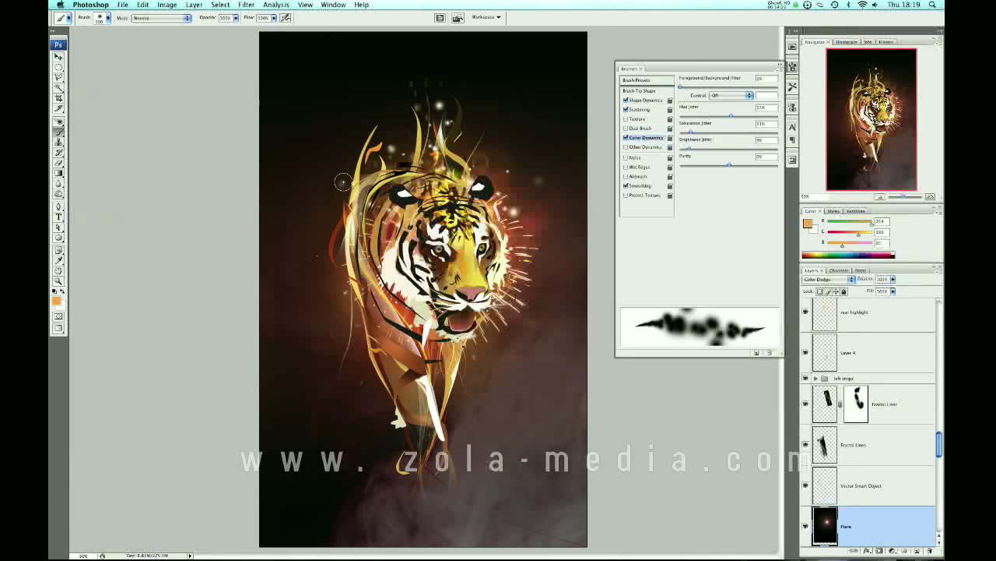
Dab one sparkle onto the tiger's Flare layer and close the brush settings and layer comps panels.
left_click(512, 209)
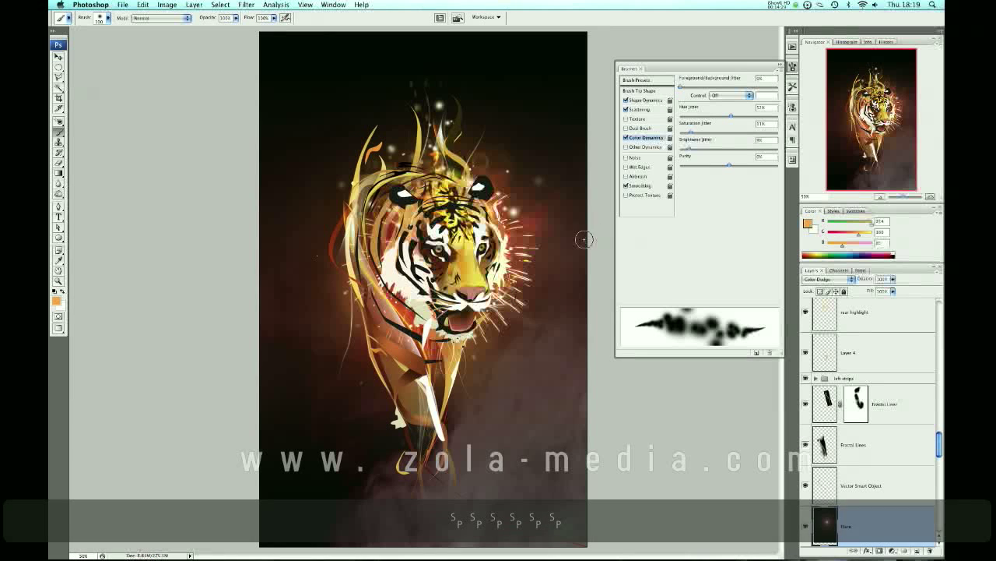
left_click(780, 67)
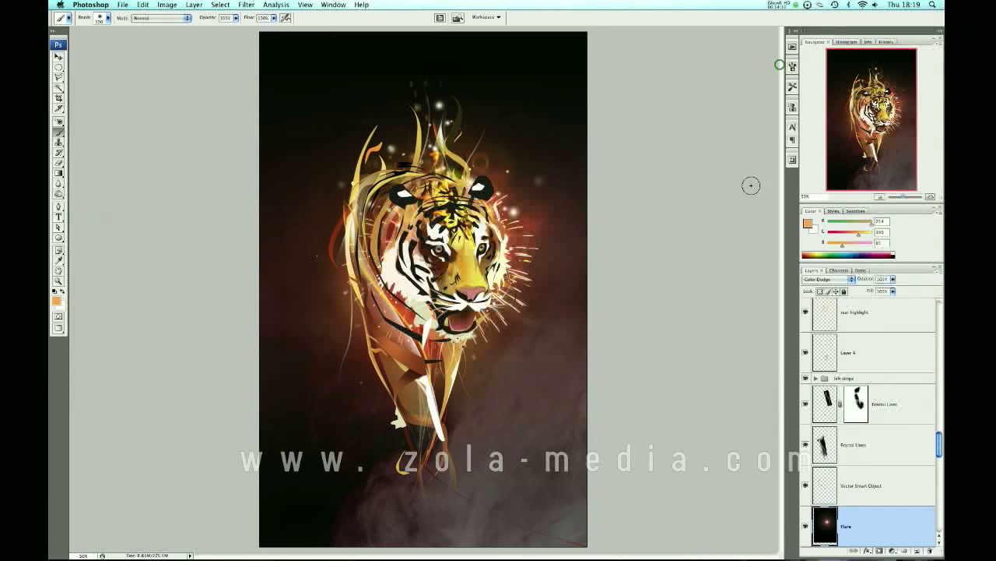
left_click(793, 160)
left_click(792, 159)
Bring Preview forward and move and enlarge the Nova.png window beside the Photoshop tiger.
key("super+Tab")
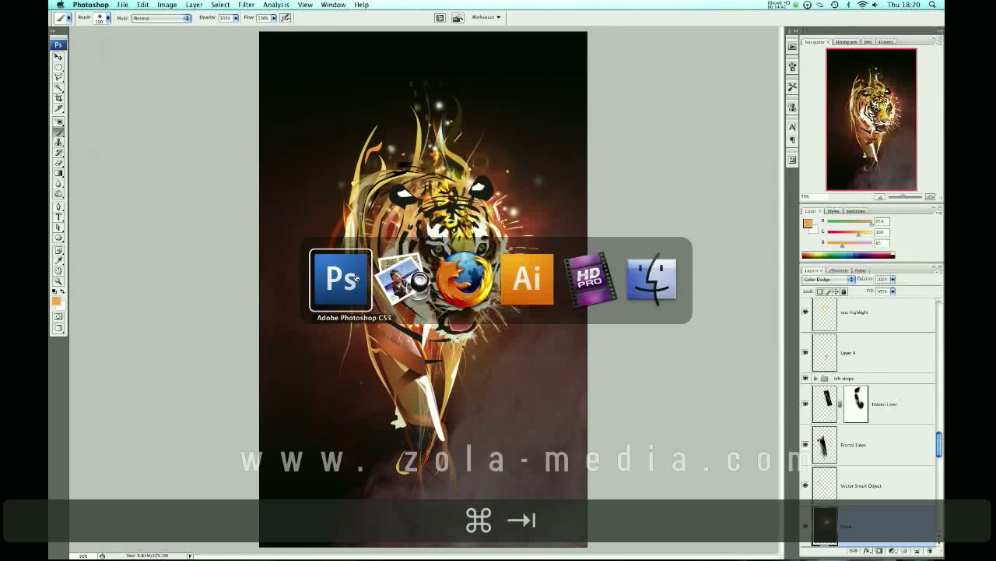
left_click(405, 278)
left_click_drag(478, 23, 771, 22)
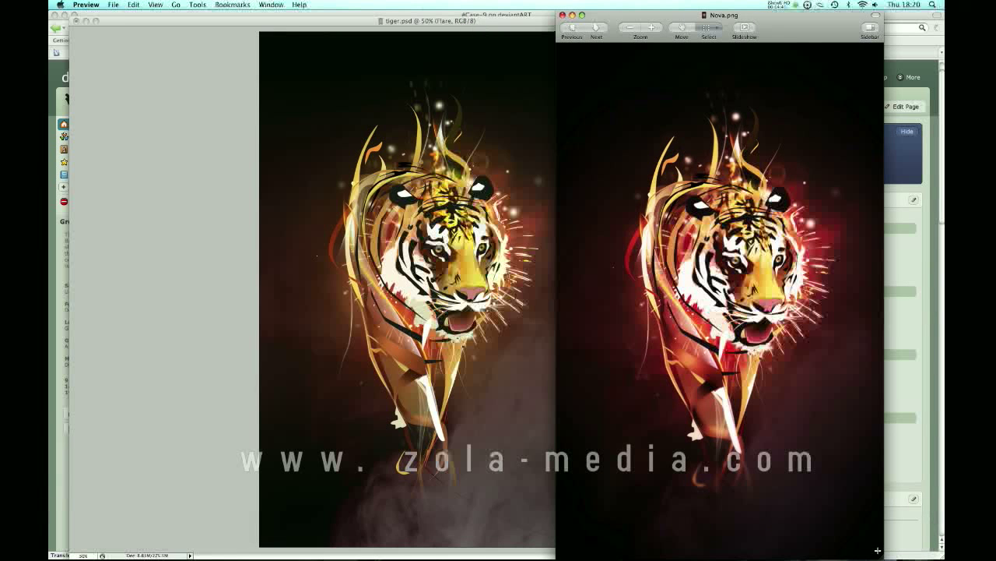
left_click_drag(877, 552, 883, 550)
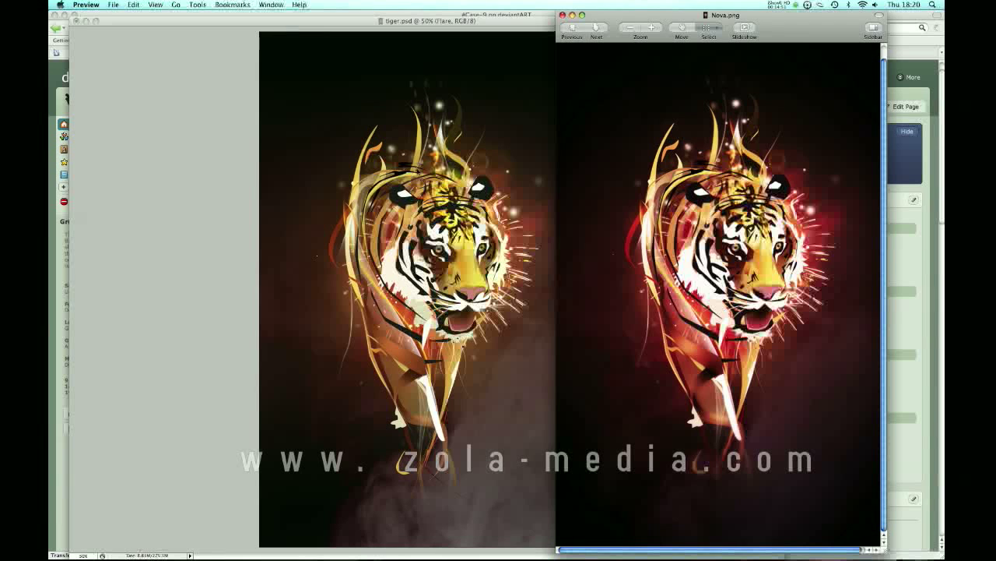
left_click_drag(664, 32, 642, 31)
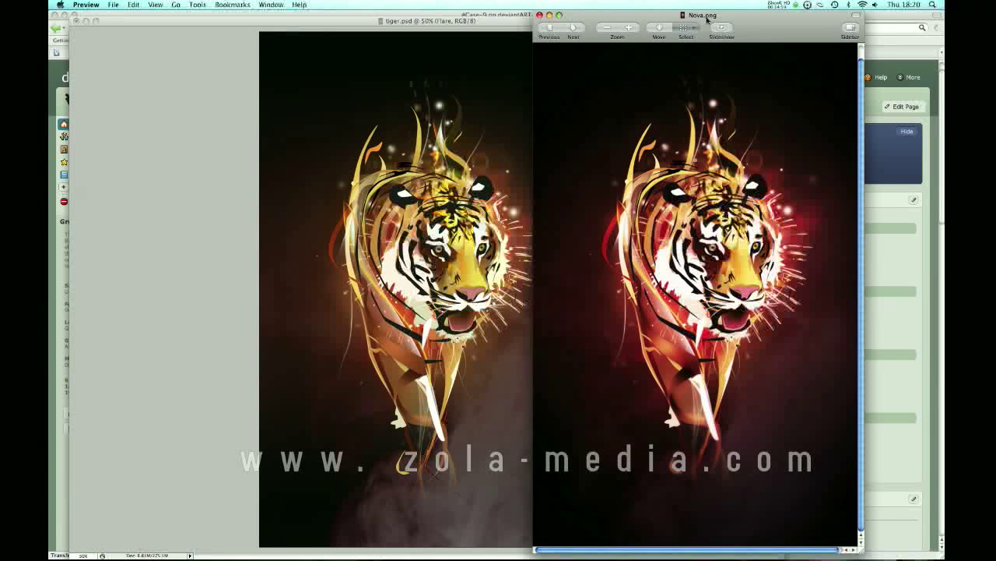
left_click_drag(707, 21, 694, 20)
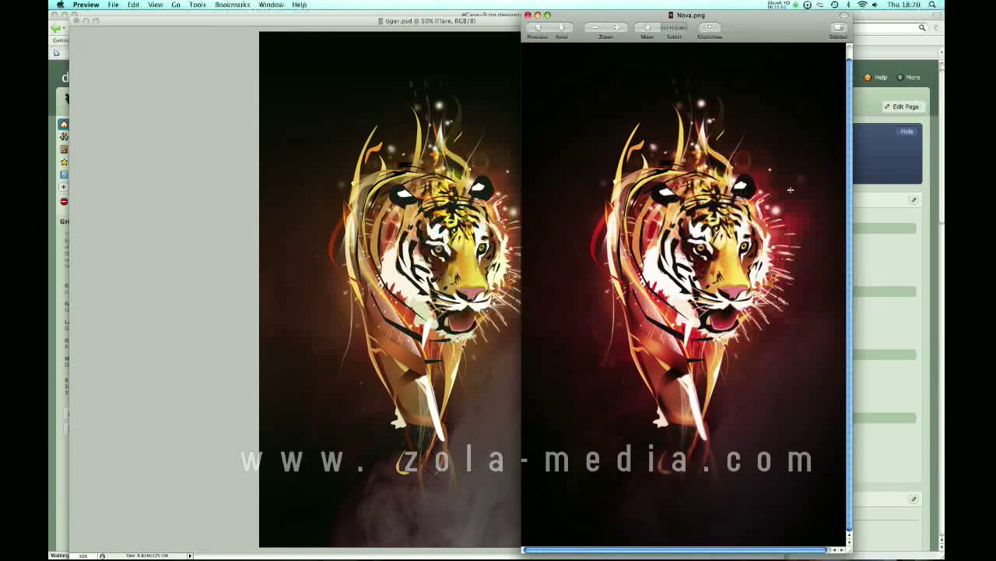
left_click_drag(849, 549, 870, 556)
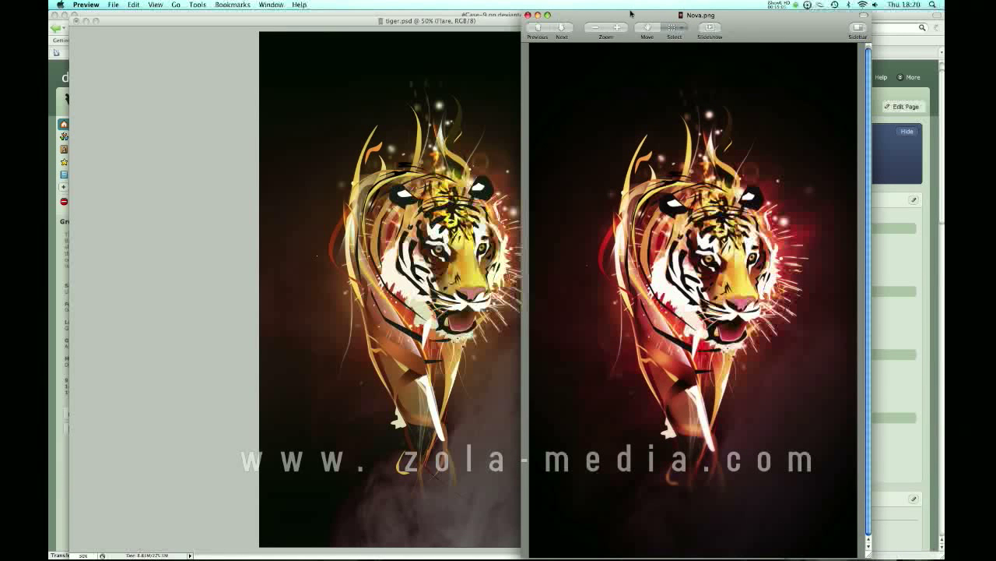
left_click(637, 15)
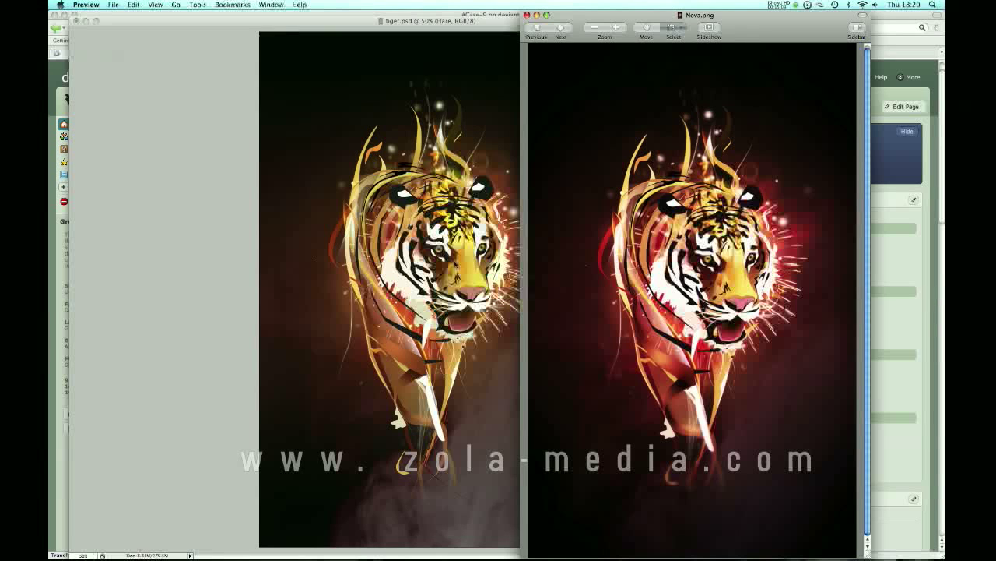
key("super+Tab")
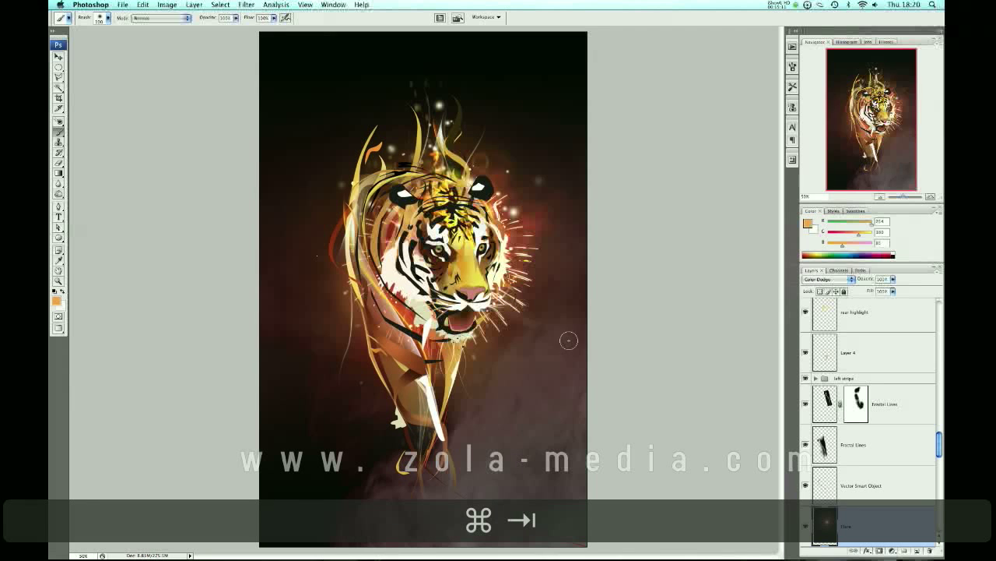
left_click(889, 551)
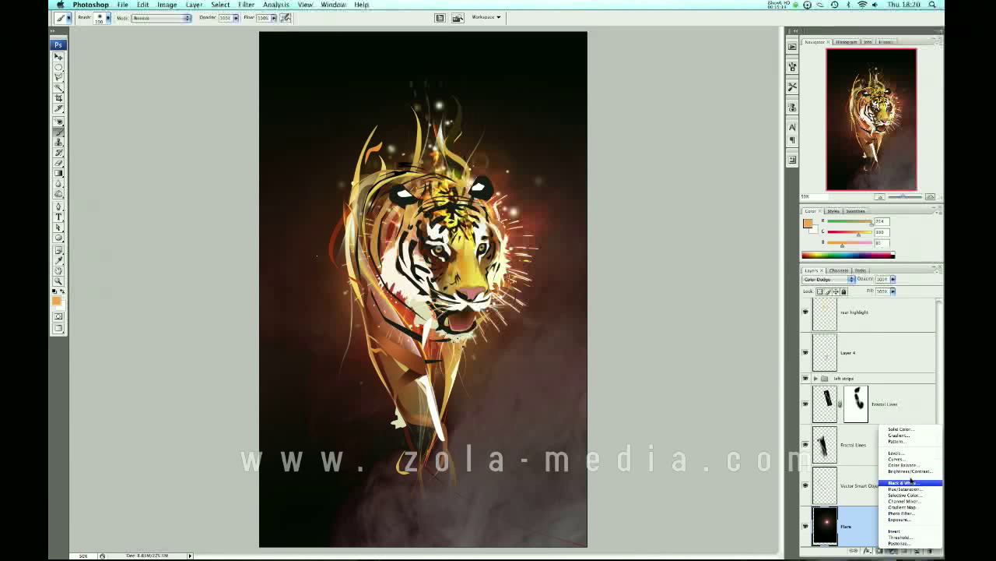
key("super+Tab")
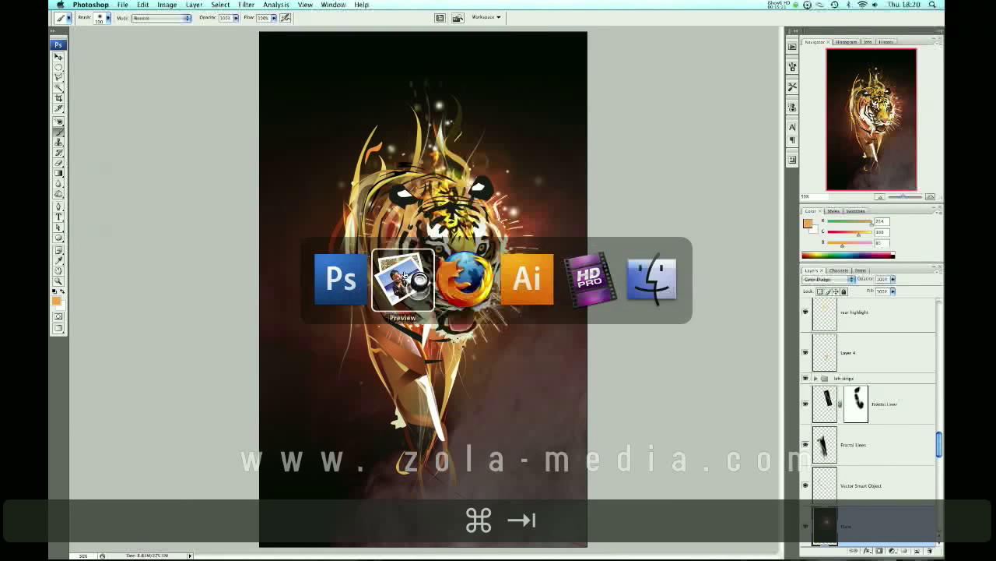
Switch to Preview and nudge the Nova.png window into place beside the Photoshop tiger.
key("super+Tab")
key("Tab")
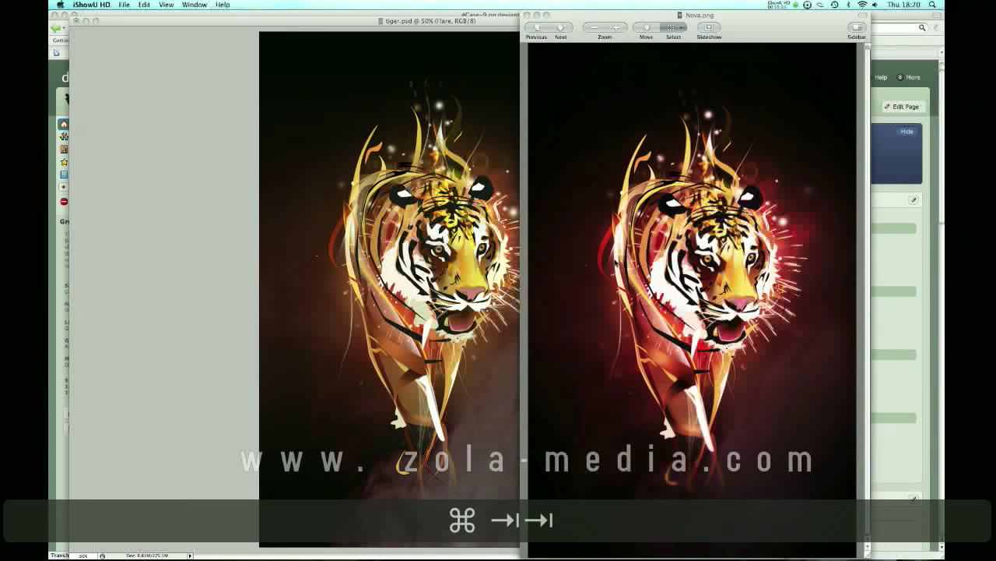
mouse_move(641, 14)
left_mouse_down()
mouse_move(583, 12)
mouse_move(655, 12)
left_mouse_up()
key("super+Tab")
key("Tab")
key("Tab")
key("Tab")
key("Tab")
key("Tab")
key("Tab")
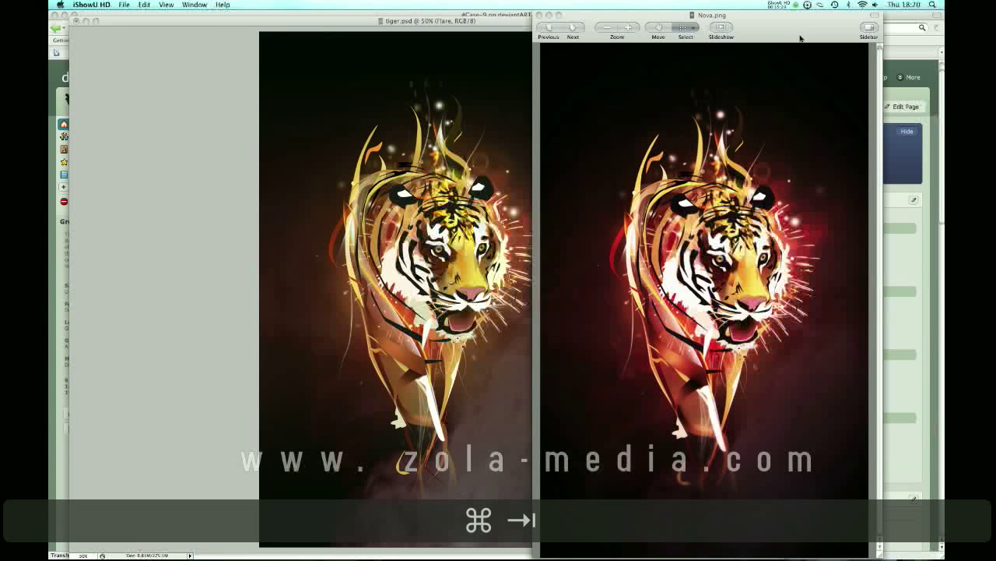
left_click(781, 5)
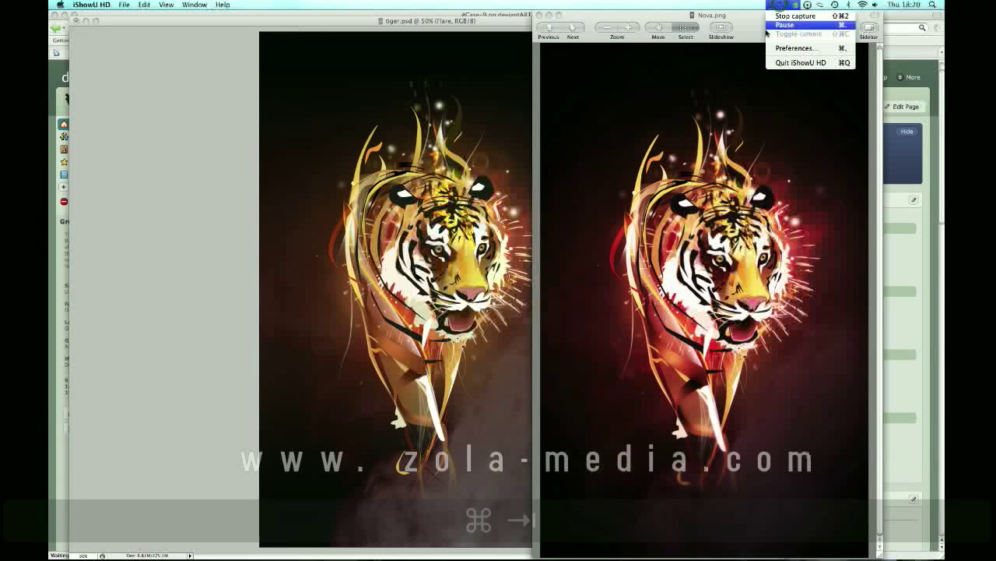